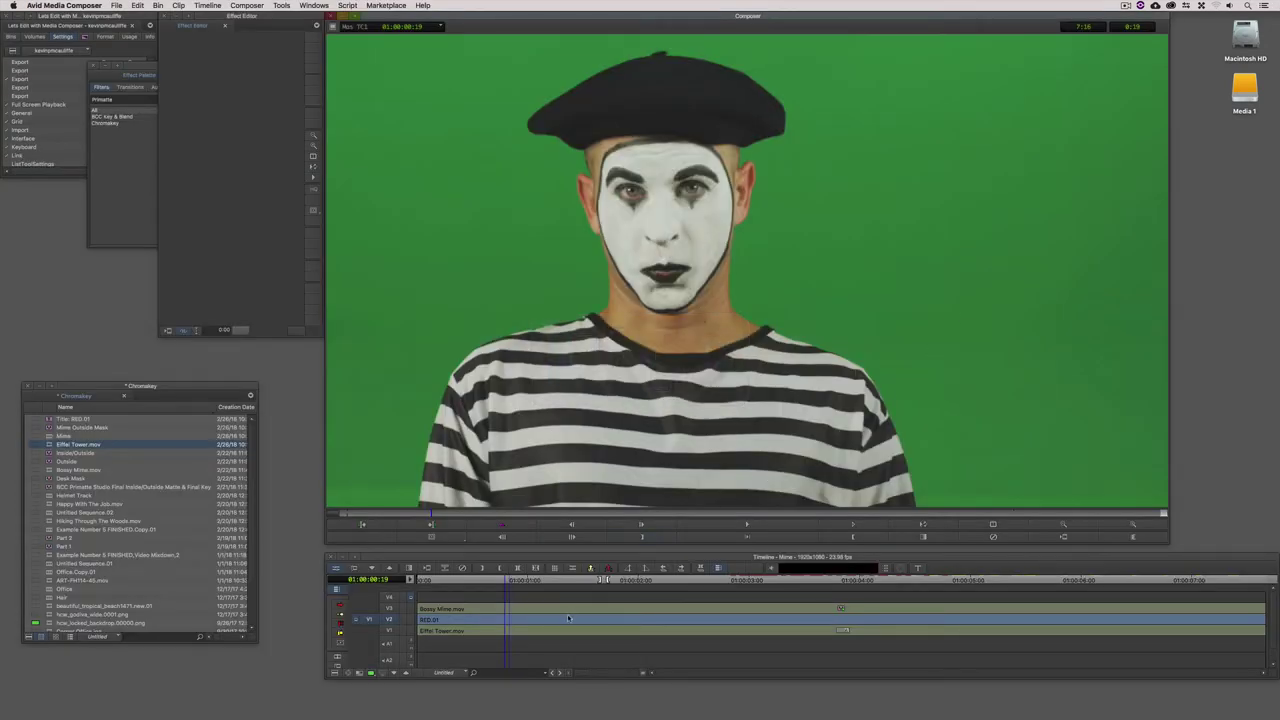
Play through the mime clip, view the RED.01 layer on V2, then switch monitoring back to V3
{"action": "left_click", "coordinate": [568, 615]}
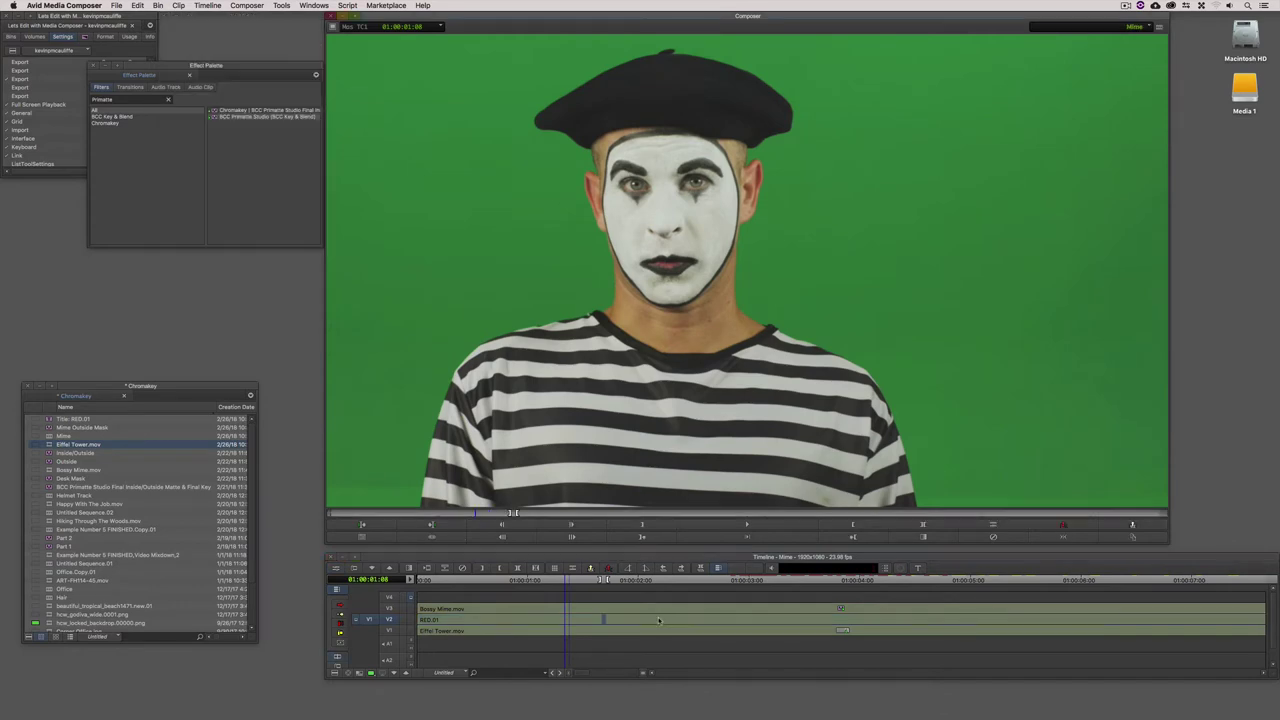
{"action": "key", "text": "space"}
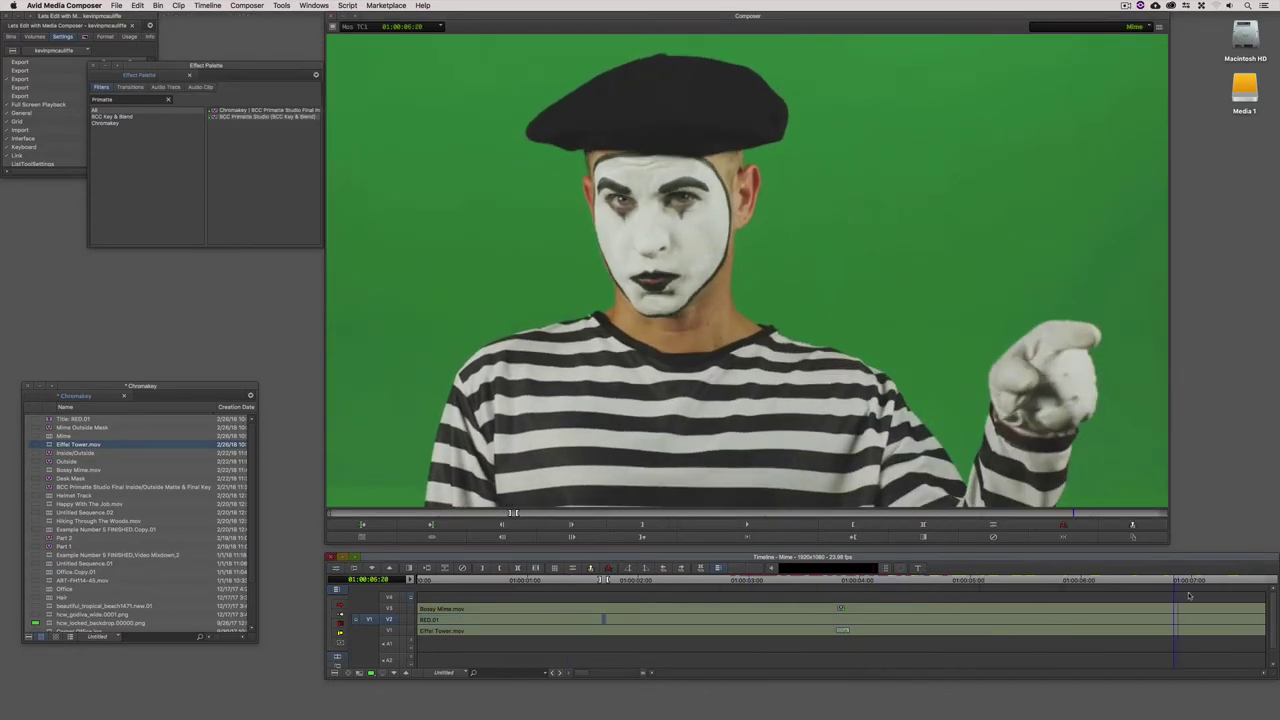
{"action": "left_click", "coordinate": [570, 607]}
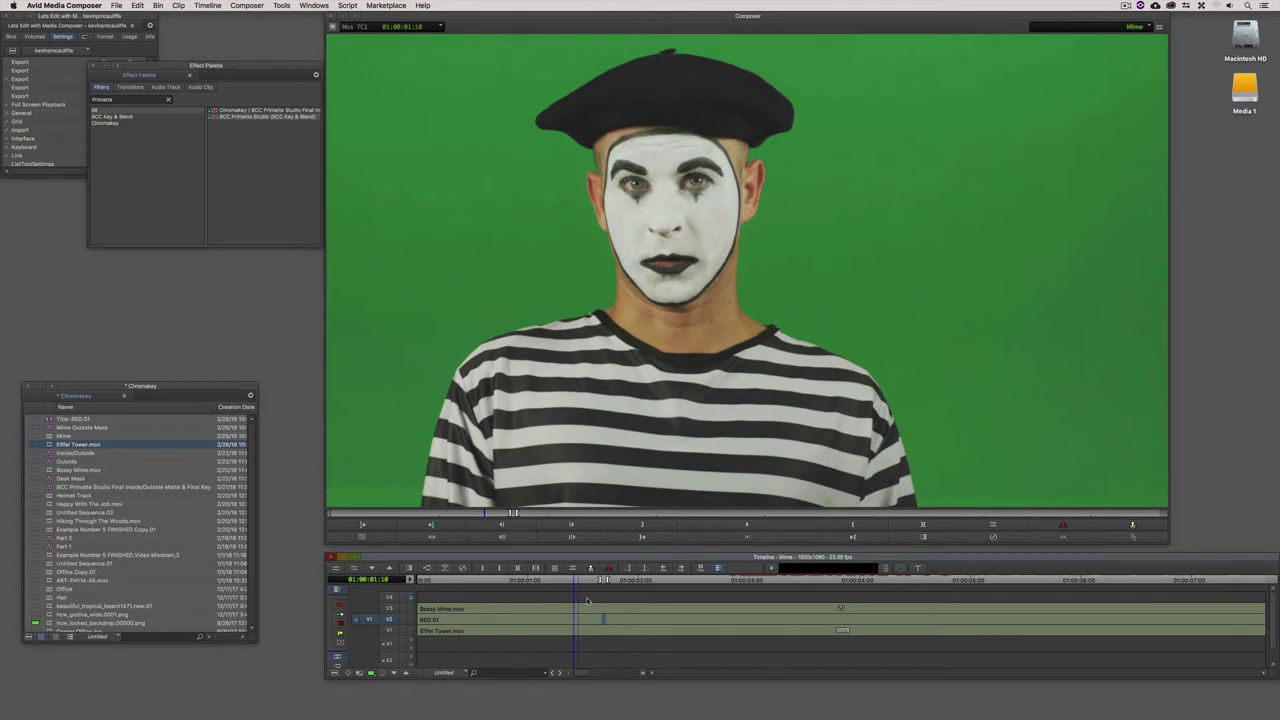
{"action": "left_click", "coordinate": [413, 620]}
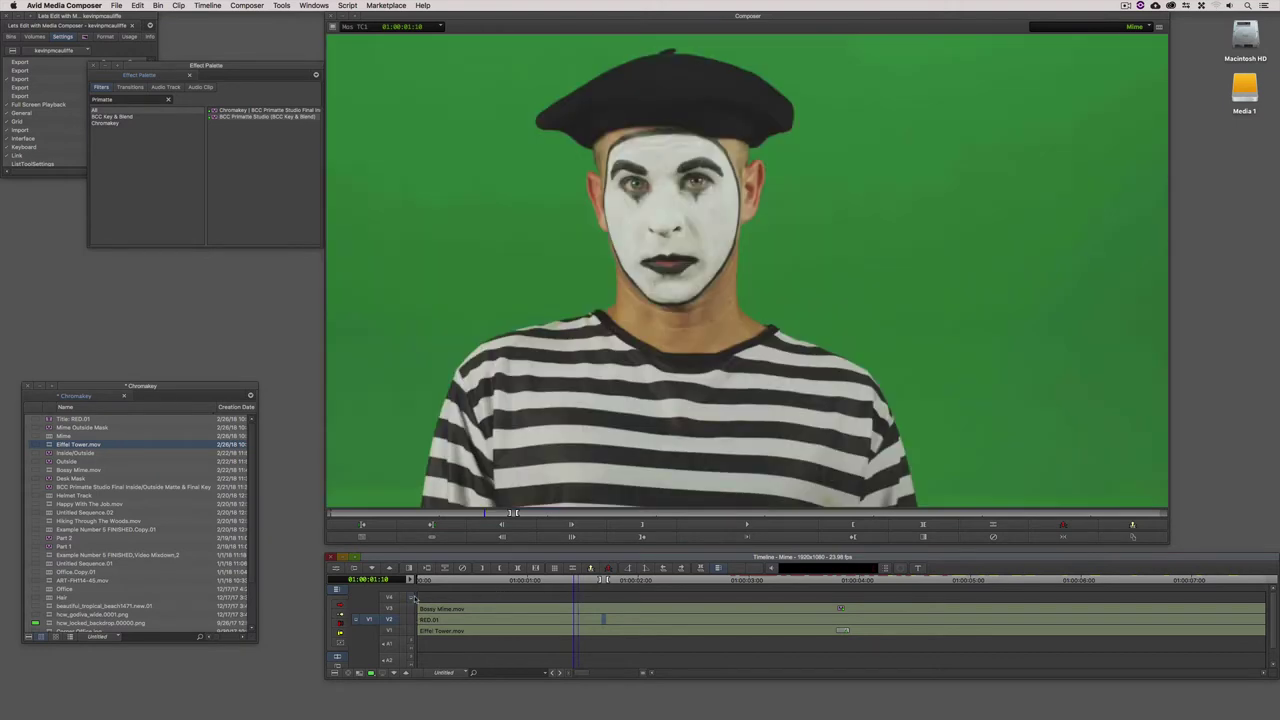
{"action": "left_click", "coordinate": [411, 597]}
Load the Bossy Mime clip's BCC Primatte Studio settings in the Effect Editor and run Auto Analyze
{"action": "mouse_move", "coordinate": [801, 606]}
{"action": "left_mouse_down"}
{"action": "mouse_move", "coordinate": [853, 606]}
{"action": "mouse_move", "coordinate": [815, 606]}
{"action": "left_mouse_up"}
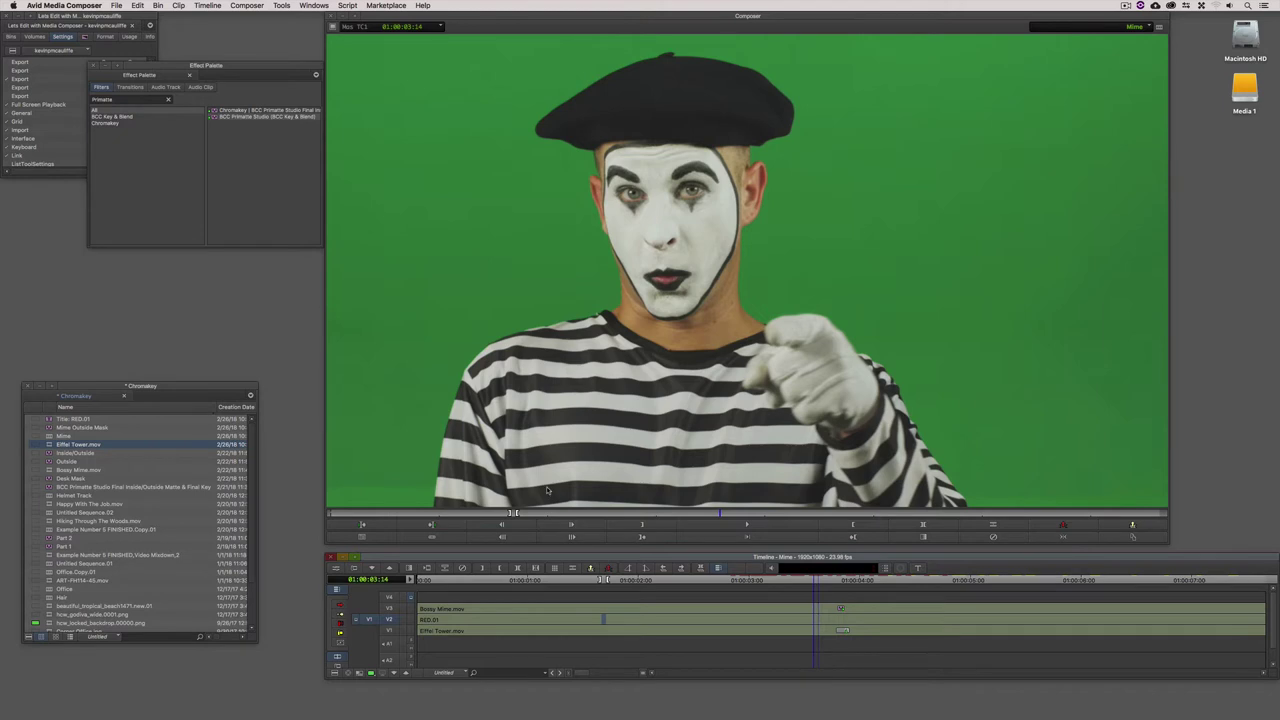
{"action": "key", "text": "super+8"}
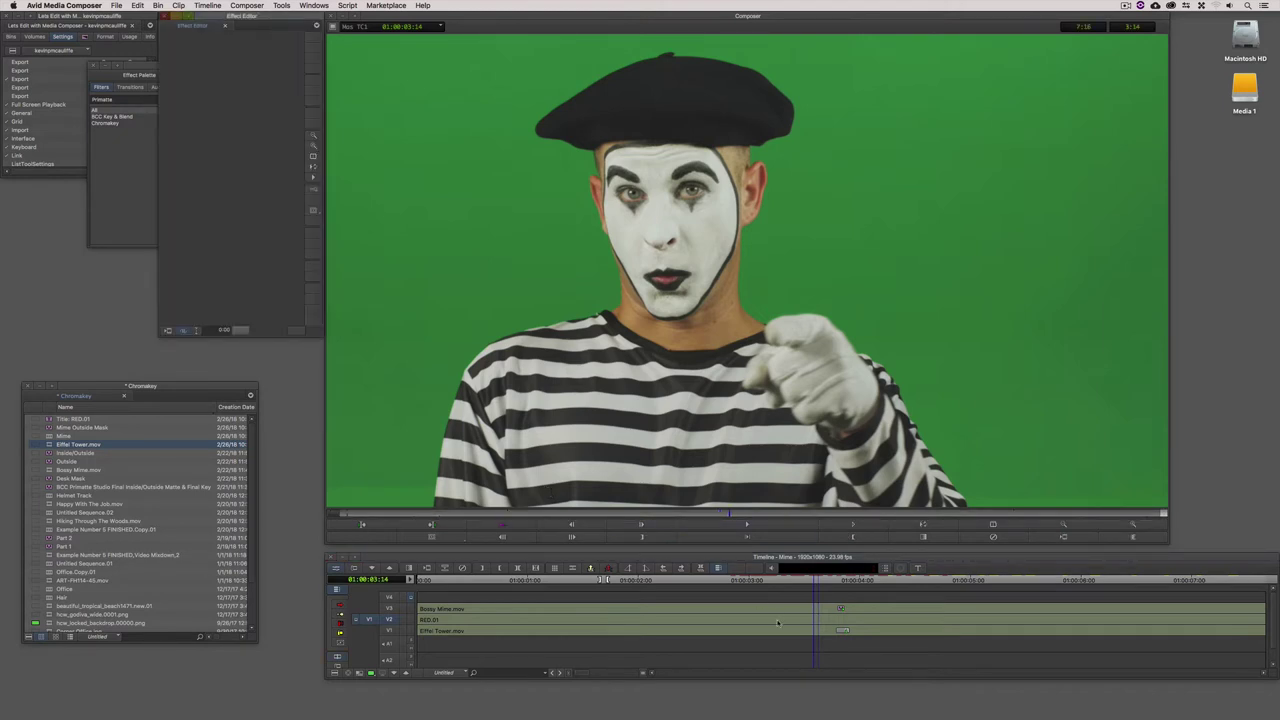
{"action": "left_click", "coordinate": [781, 613]}
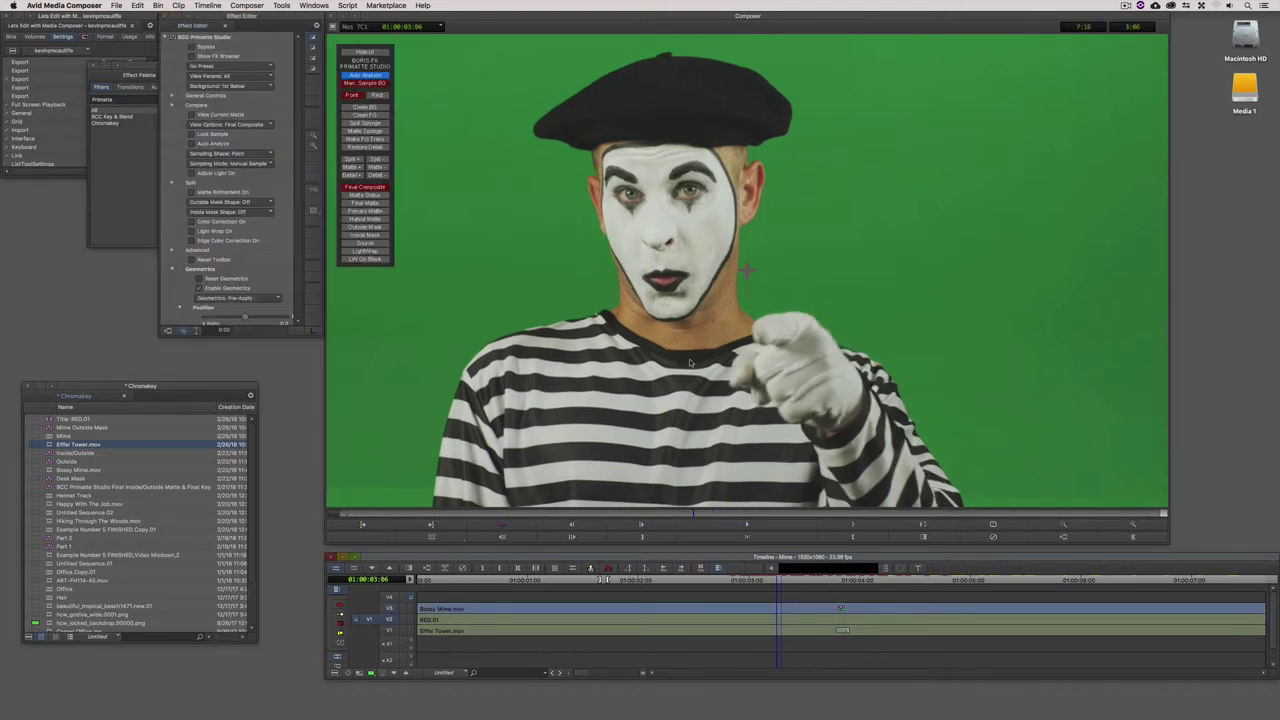
{"action": "left_click_drag", "start_coordinate": [285, 28], "coordinate": [217, 121]}
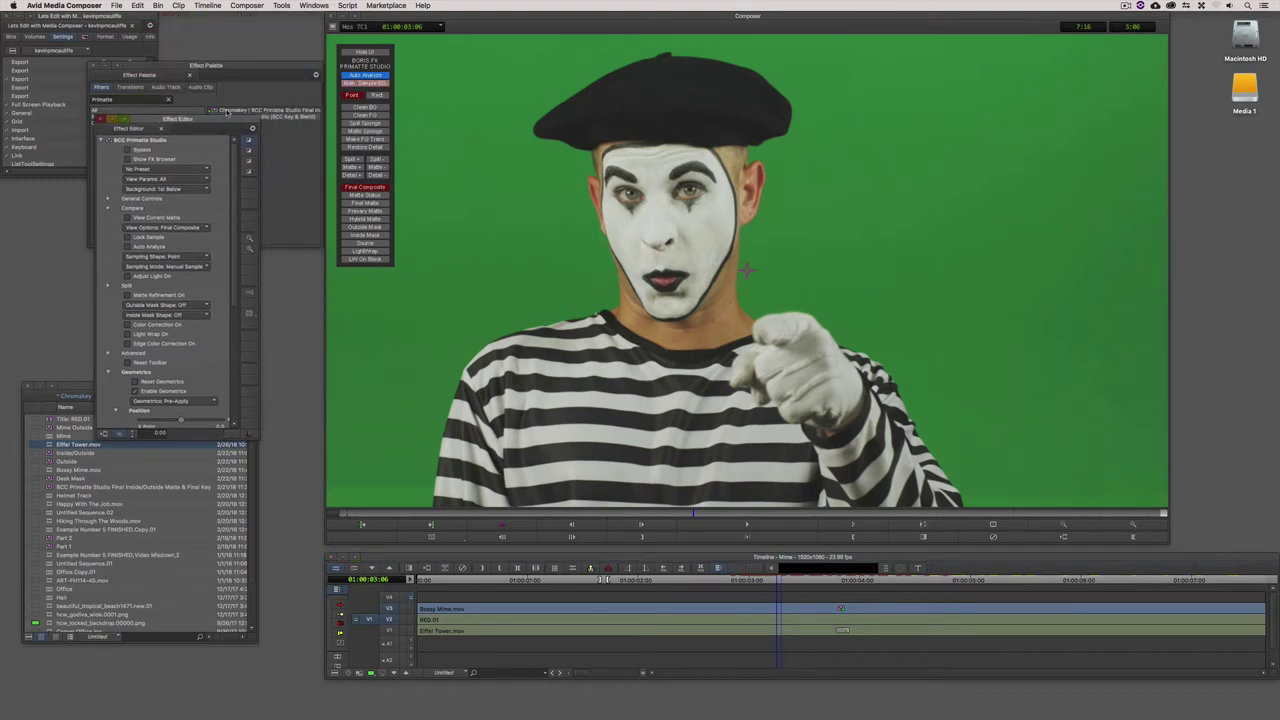
{"action": "left_click", "coordinate": [367, 76]}
{"action": "left_click", "coordinate": [1063, 524]}
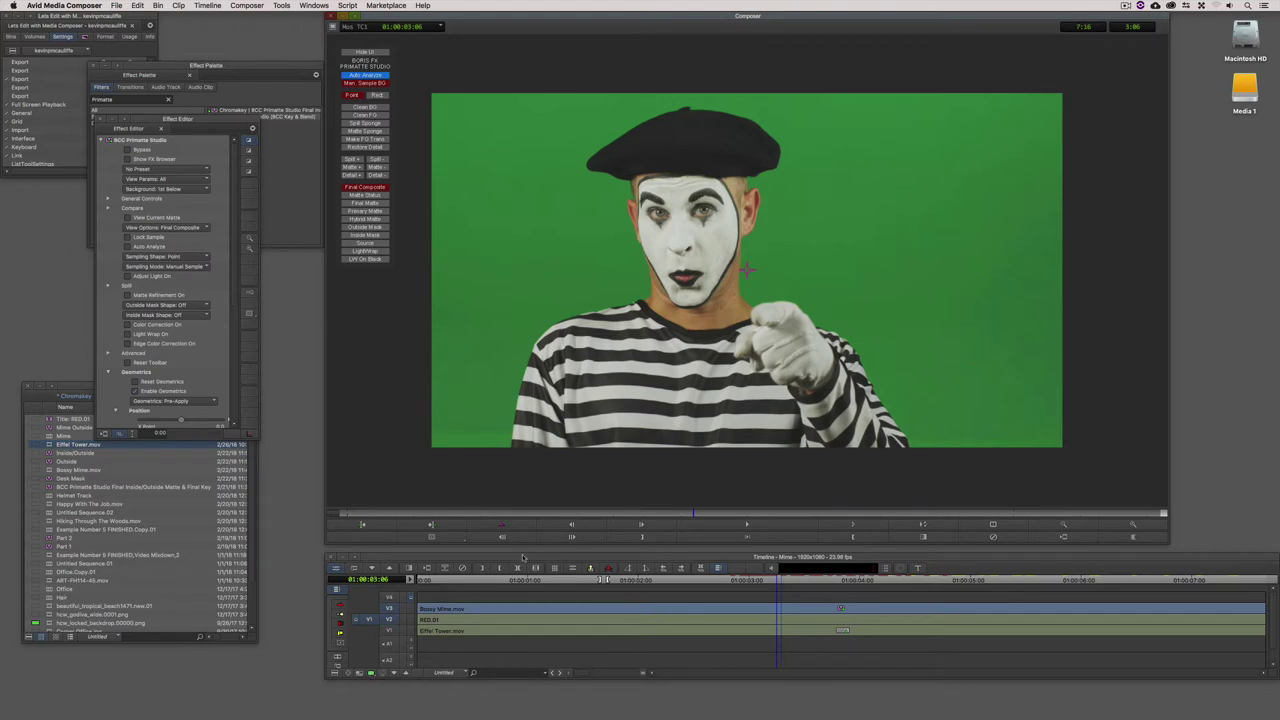
Close the Effect Palette and rearrange the Effect Editor, viewer and bin windows
{"action": "left_click_drag", "start_coordinate": [193, 130], "coordinate": [246, 99]}
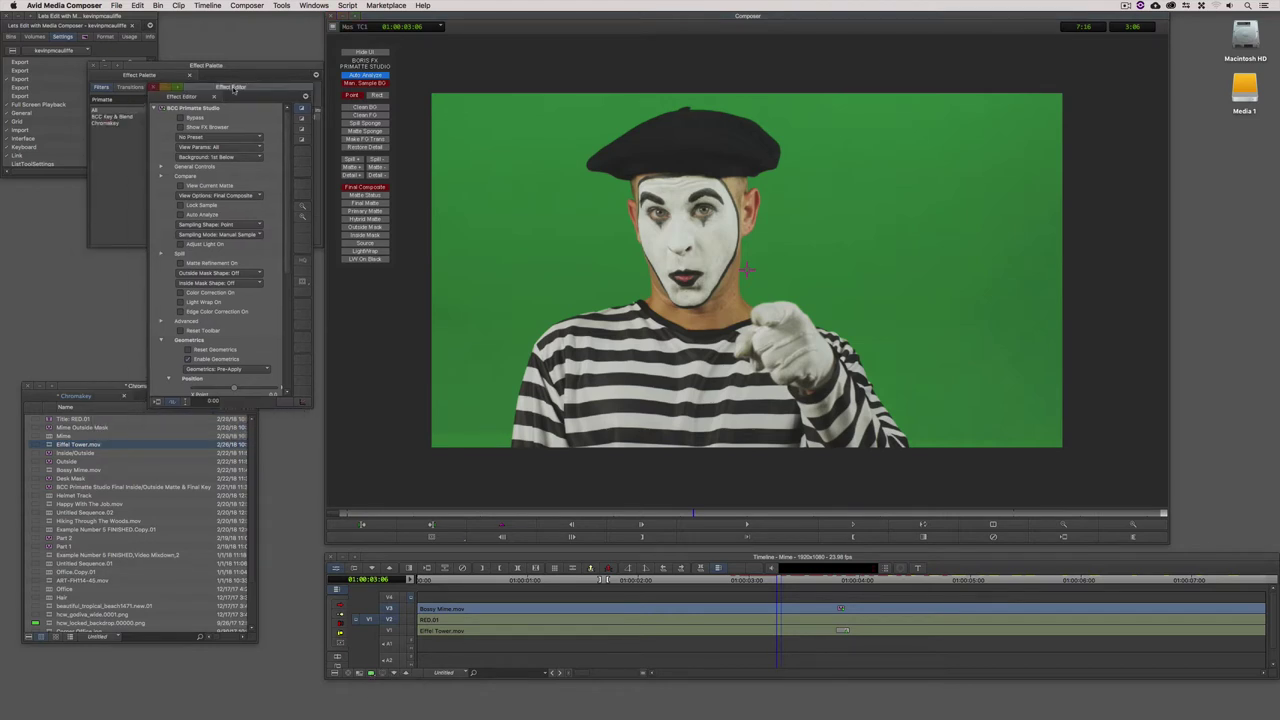
{"action": "left_click", "coordinate": [219, 66]}
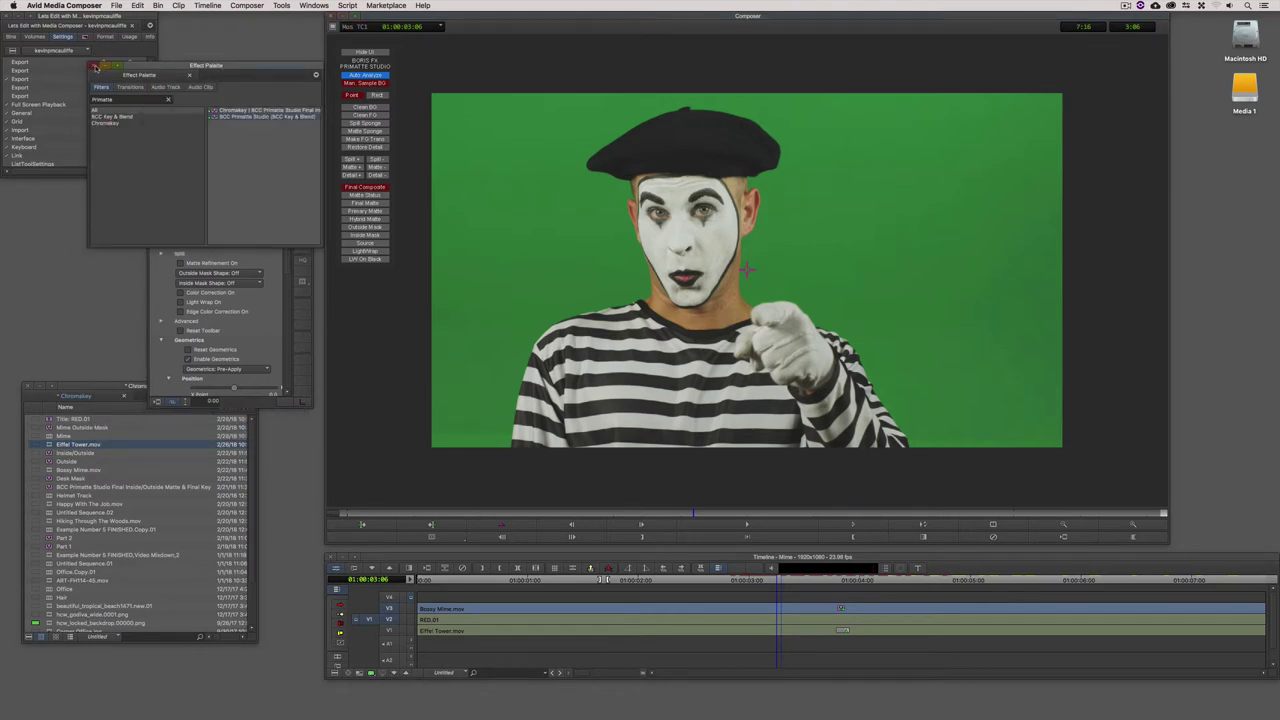
{"action": "left_click", "coordinate": [96, 68]}
{"action": "left_click_drag", "start_coordinate": [229, 89], "coordinate": [155, 45]}
{"action": "left_click_drag", "start_coordinate": [412, 15], "coordinate": [503, 15]}
{"action": "left_click_drag", "start_coordinate": [95, 395], "coordinate": [93, 503]}
Set Primatte's Outside Mask Shape to Mocha Mask
{"action": "left_click_drag", "start_coordinate": [151, 47], "coordinate": [203, 159]}
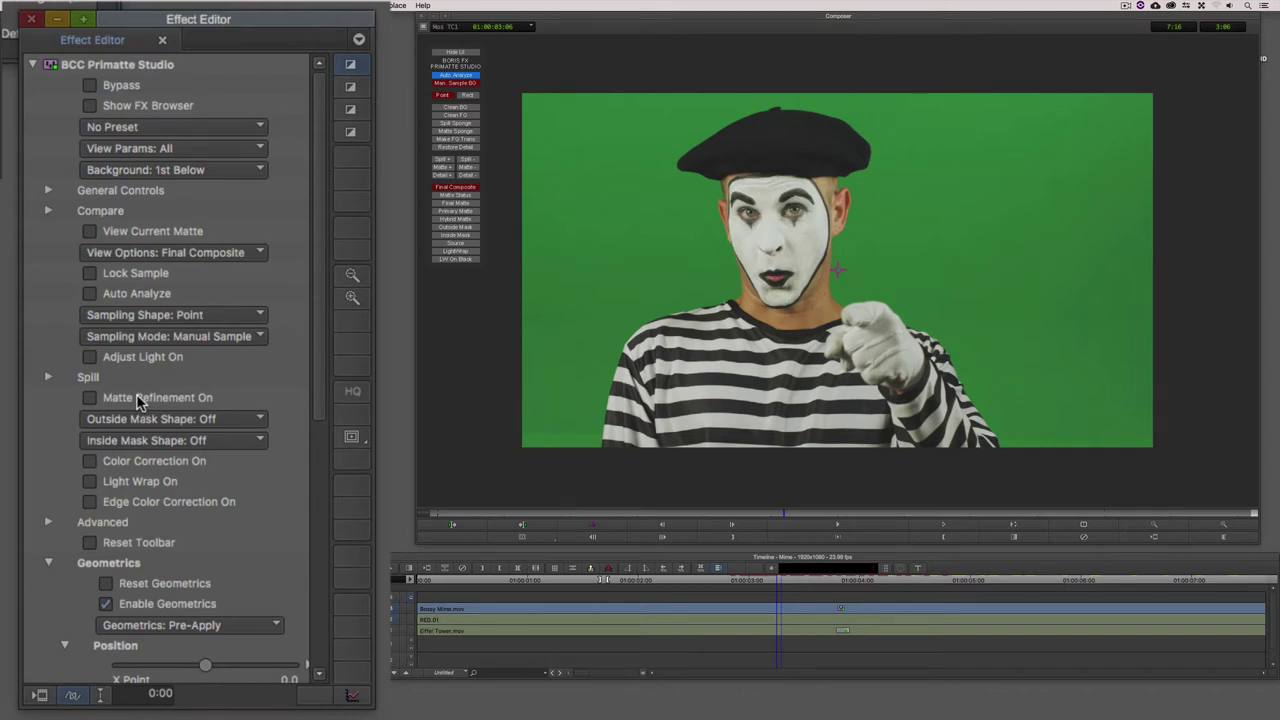
{"action": "left_click", "coordinate": [200, 420]}
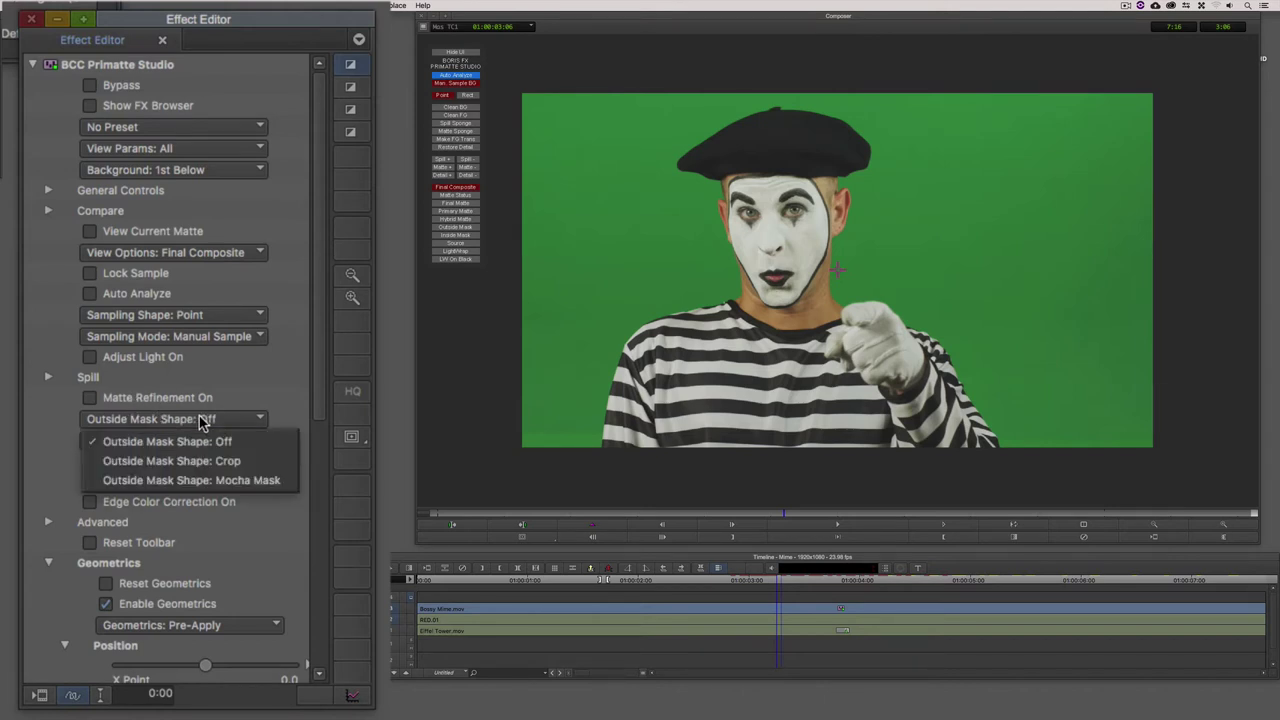
{"action": "left_click", "coordinate": [199, 481]}
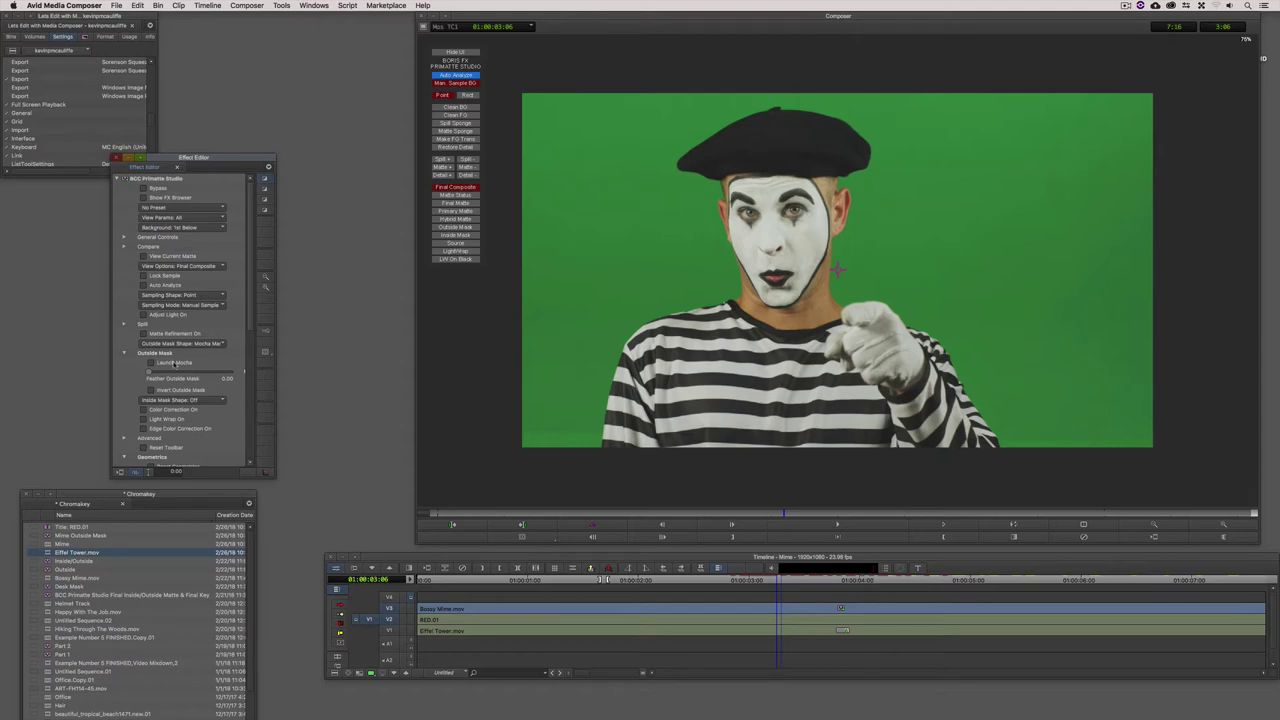
Launch Mocha from the Outside Mask settings and zoom out to show the whole frame
{"action": "left_click", "coordinate": [172, 364]}
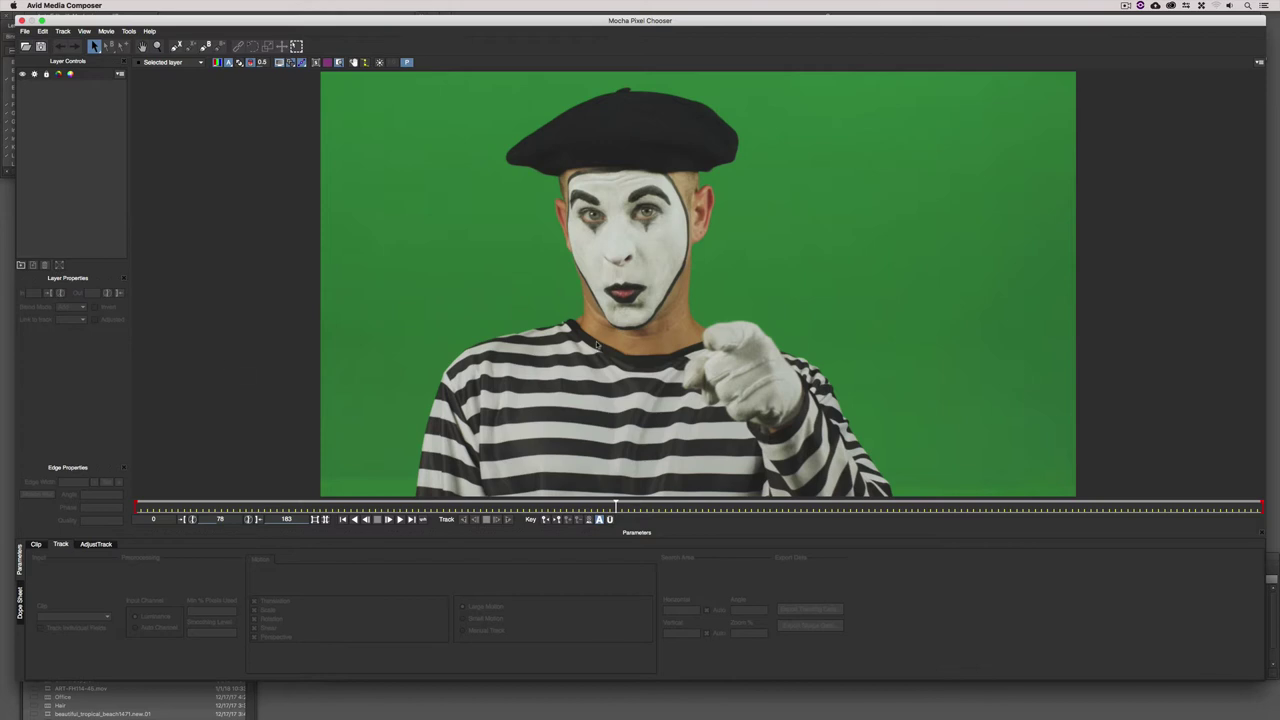
{"action": "key", "text": "z"}
{"action": "scroll", "coordinate": [637, 344], "scroll_direction": "down", "scroll_amount": 1}
{"action": "scroll", "coordinate": [637, 344], "scroll_direction": "down", "scroll_amount": 1}
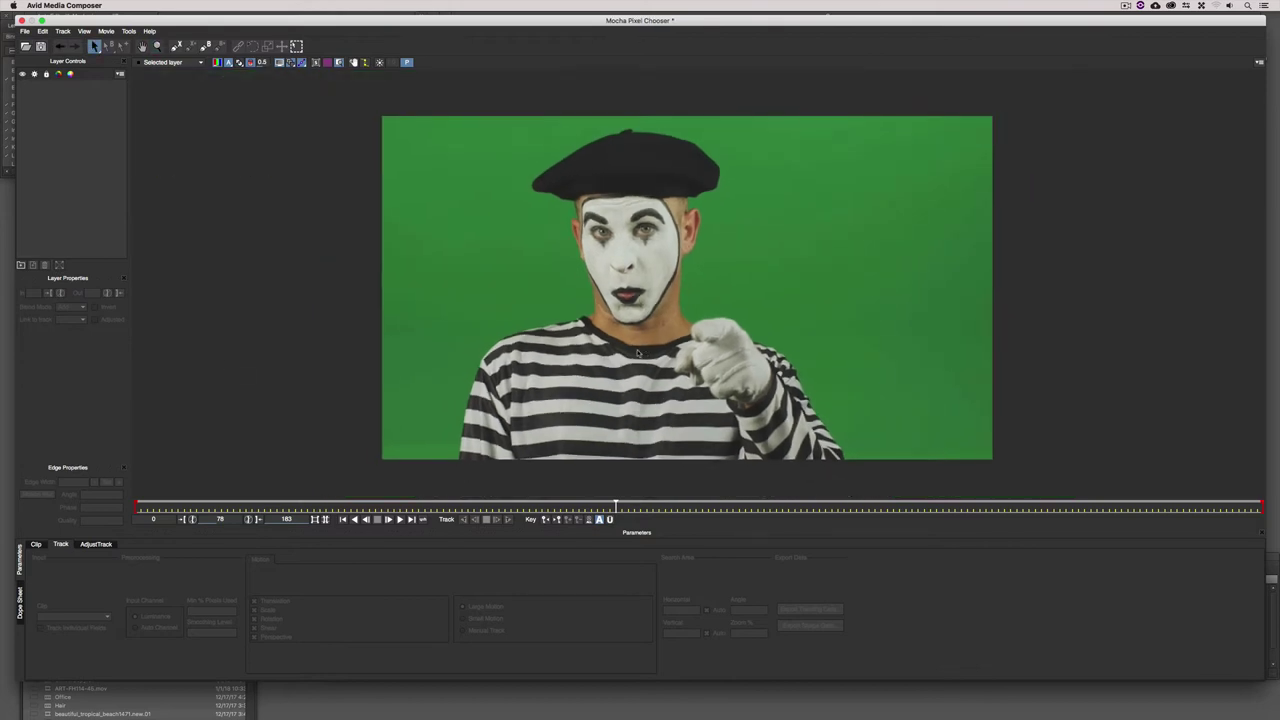
{"action": "key", "text": "s"}
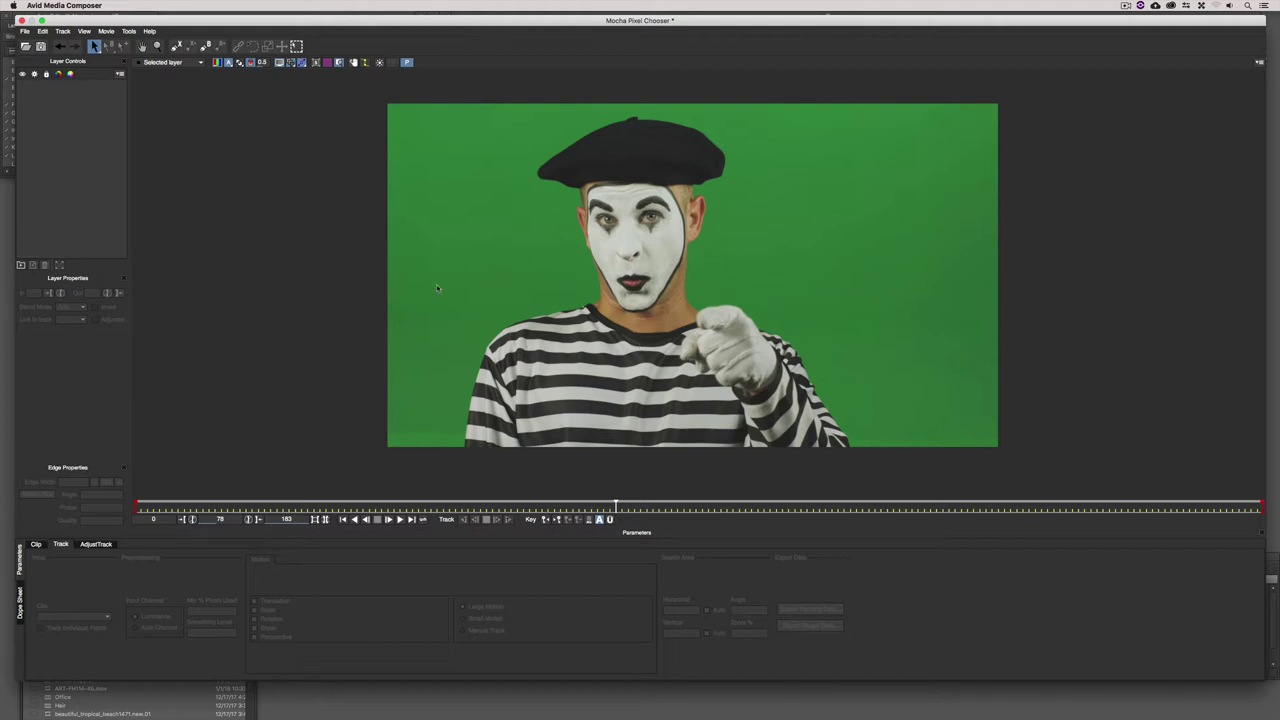
{"action": "left_click", "coordinate": [205, 46]}
{"action": "left_click", "coordinate": [437, 453]}
{"action": "left_click", "coordinate": [442, 405]}
{"action": "left_click", "coordinate": [457, 362]}
{"action": "left_click", "coordinate": [481, 315]}
{"action": "left_click", "coordinate": [512, 301]}
{"action": "left_click", "coordinate": [547, 300]}
{"action": "left_click", "coordinate": [559, 275]}
{"action": "left_click", "coordinate": [567, 238]}
{"action": "left_click", "coordinate": [567, 224]}
{"action": "left_click", "coordinate": [549, 207]}
{"action": "left_click", "coordinate": [532, 191]}
{"action": "left_click", "coordinate": [503, 182]}
{"action": "left_click", "coordinate": [517, 163]}
{"action": "left_click", "coordinate": [557, 127]}
{"action": "left_click", "coordinate": [578, 113]}
{"action": "left_click", "coordinate": [629, 104]}
{"action": "left_click", "coordinate": [654, 104]}
{"action": "left_click", "coordinate": [733, 130]}
{"action": "left_click", "coordinate": [746, 149]}
{"action": "left_click", "coordinate": [745, 185]}
{"action": "left_click", "coordinate": [742, 209]}
{"action": "left_click", "coordinate": [739, 224]}
{"action": "left_click", "coordinate": [752, 263]}
{"action": "left_click", "coordinate": [763, 268]}
{"action": "left_click", "coordinate": [774, 274]}
{"action": "left_click", "coordinate": [822, 293]}
{"action": "left_click", "coordinate": [841, 301]}
{"action": "left_click", "coordinate": [886, 336]}
{"action": "left_click", "coordinate": [923, 420]}
{"action": "left_click", "coordinate": [948, 466]}
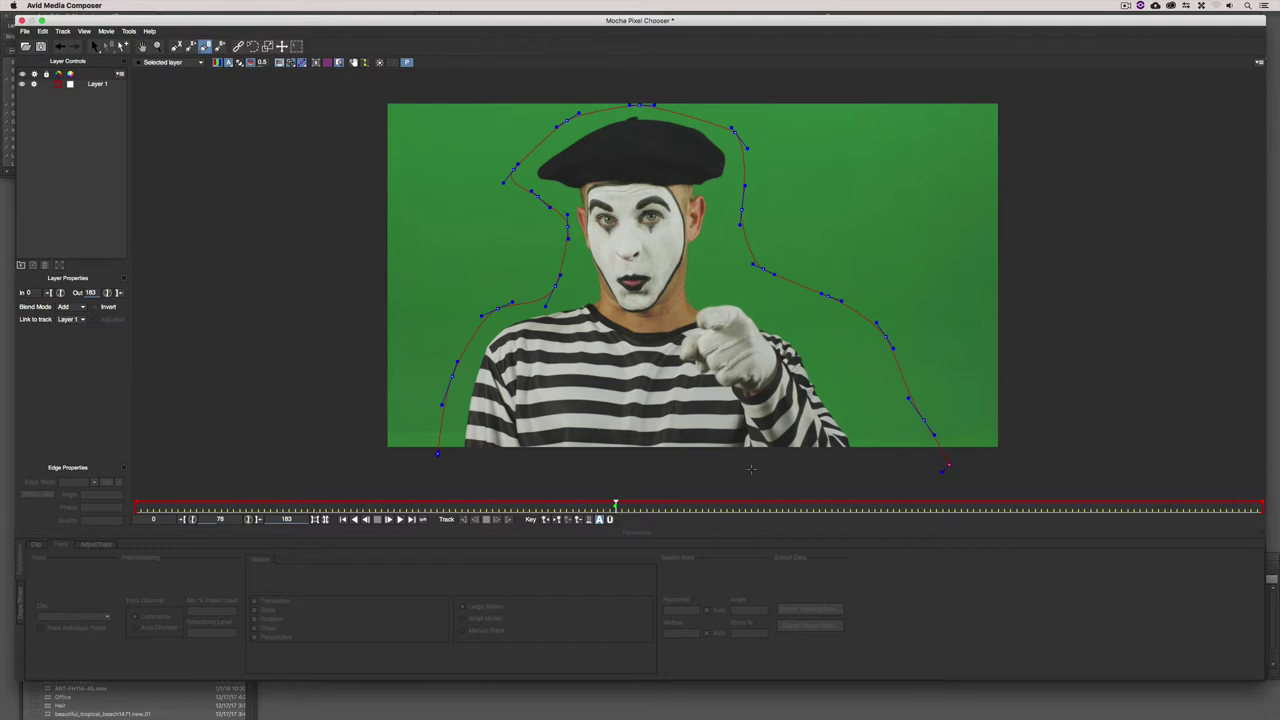
{"action": "left_click", "coordinate": [437, 453]}
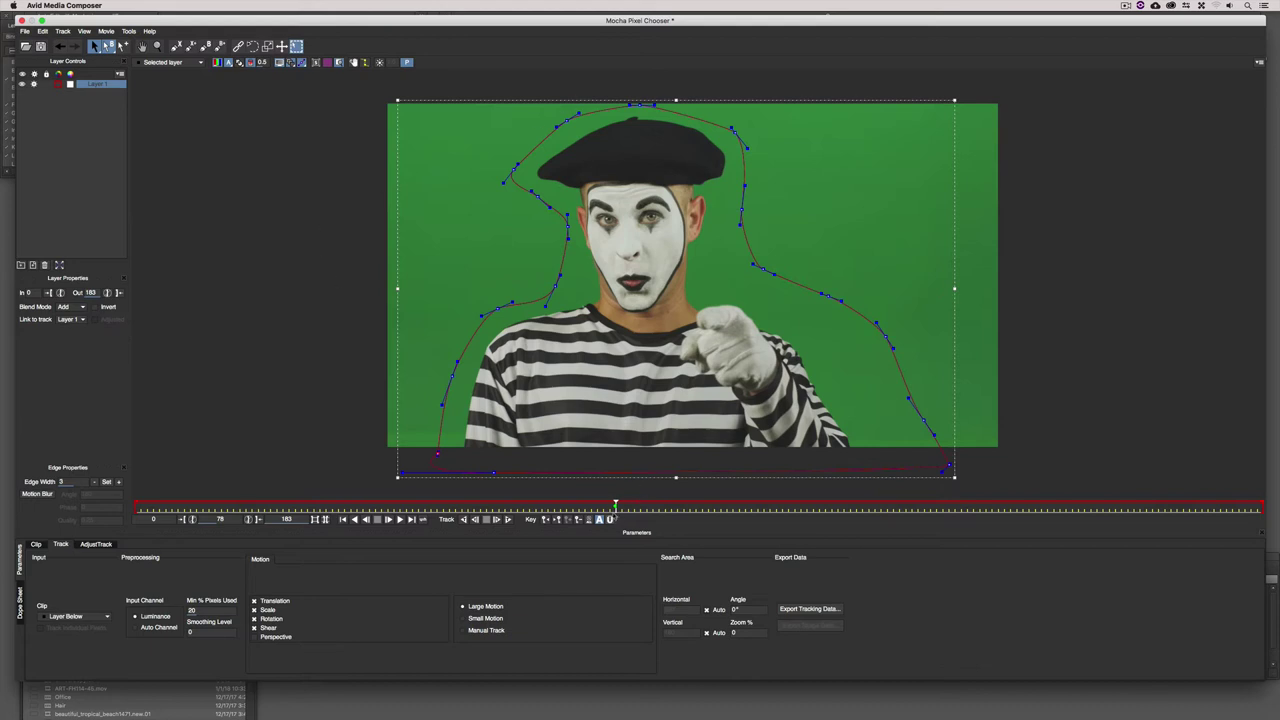
{"action": "left_click_drag", "start_coordinate": [617, 506], "coordinate": [757, 507]}
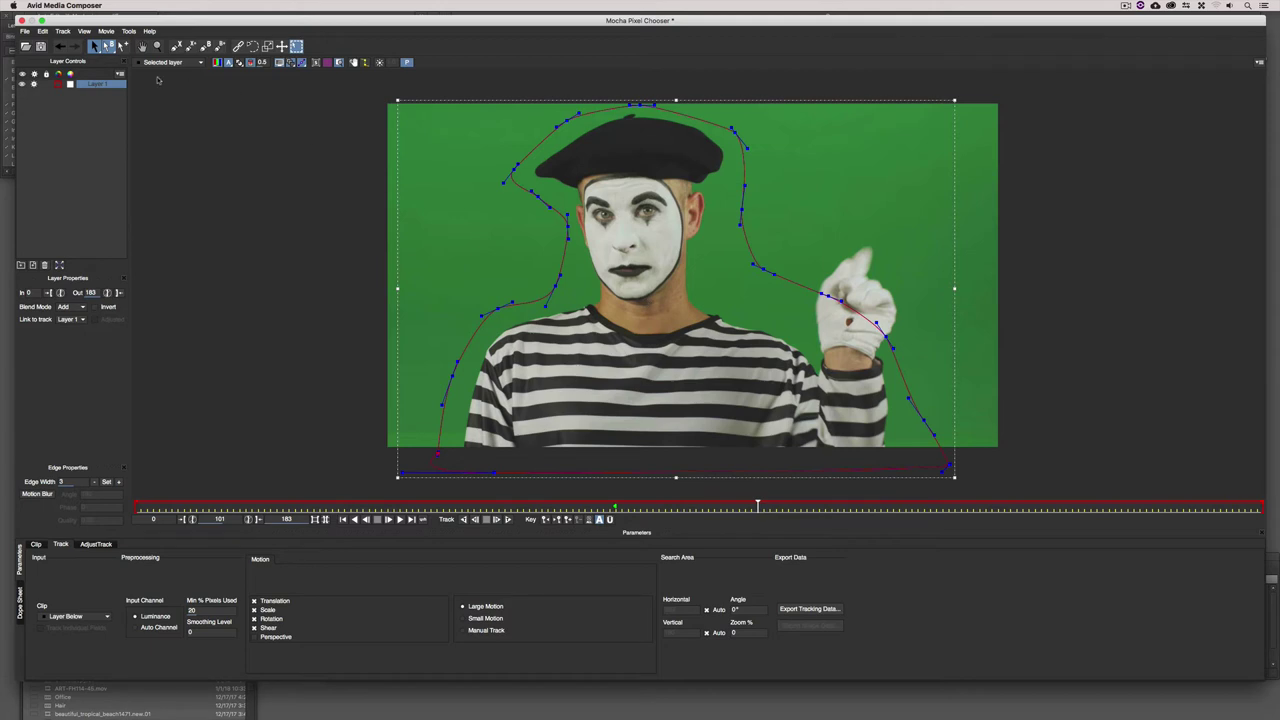
{"action": "left_click", "coordinate": [111, 85]}
{"action": "key", "text": "Delete"}
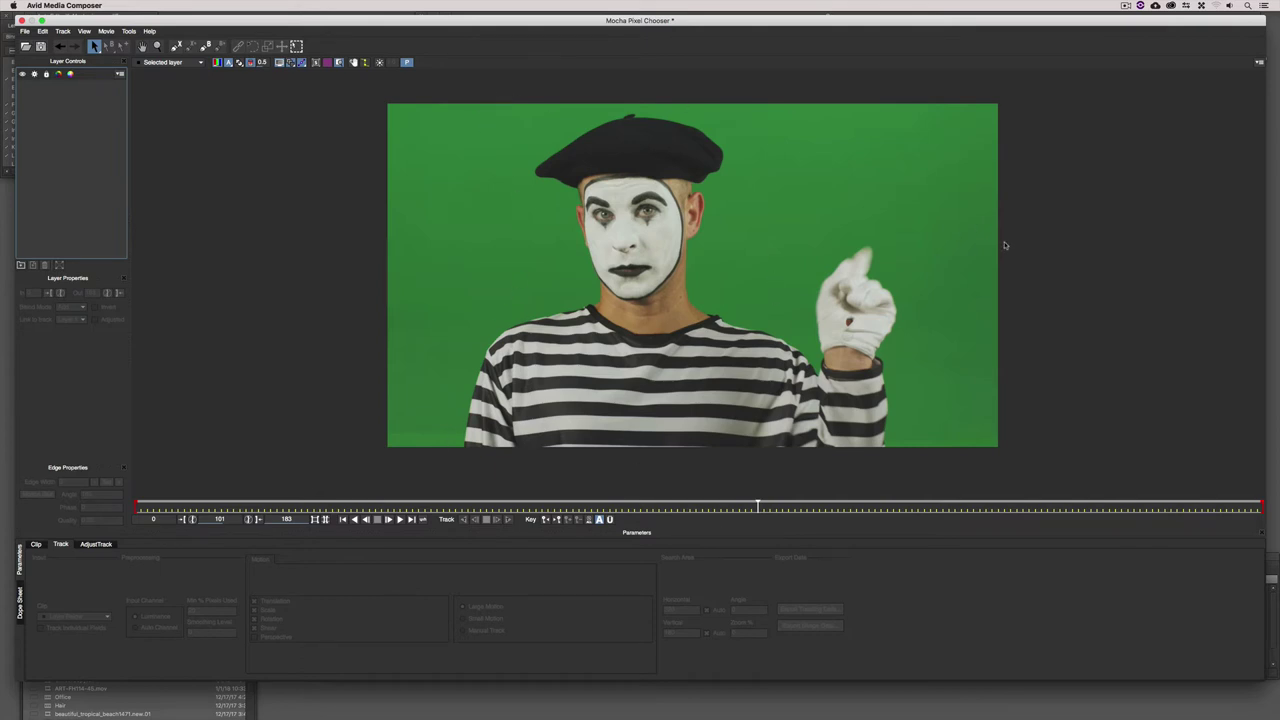
At the clip start, draw a closed mask along the mime's left shoulder and beret, showing its matte
{"action": "left_click_drag", "start_coordinate": [758, 506], "coordinate": [137, 506]}
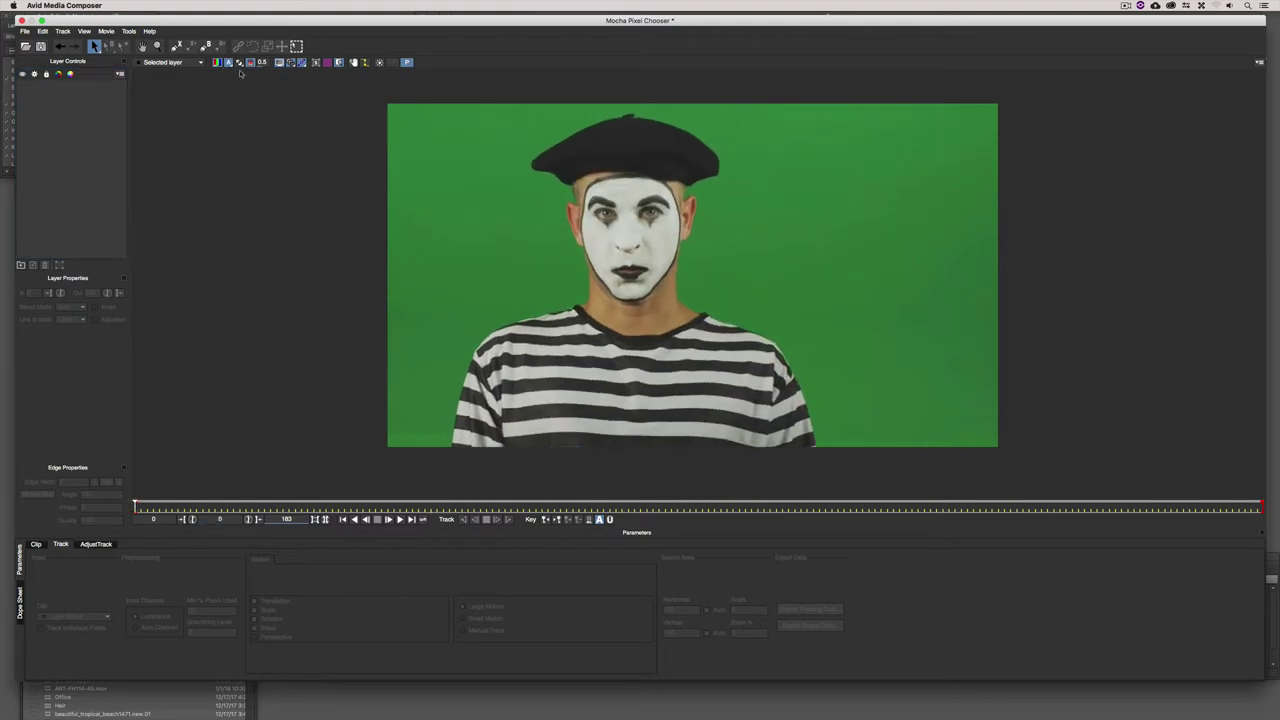
{"action": "left_click", "coordinate": [205, 46]}
{"action": "left_click", "coordinate": [438, 457]}
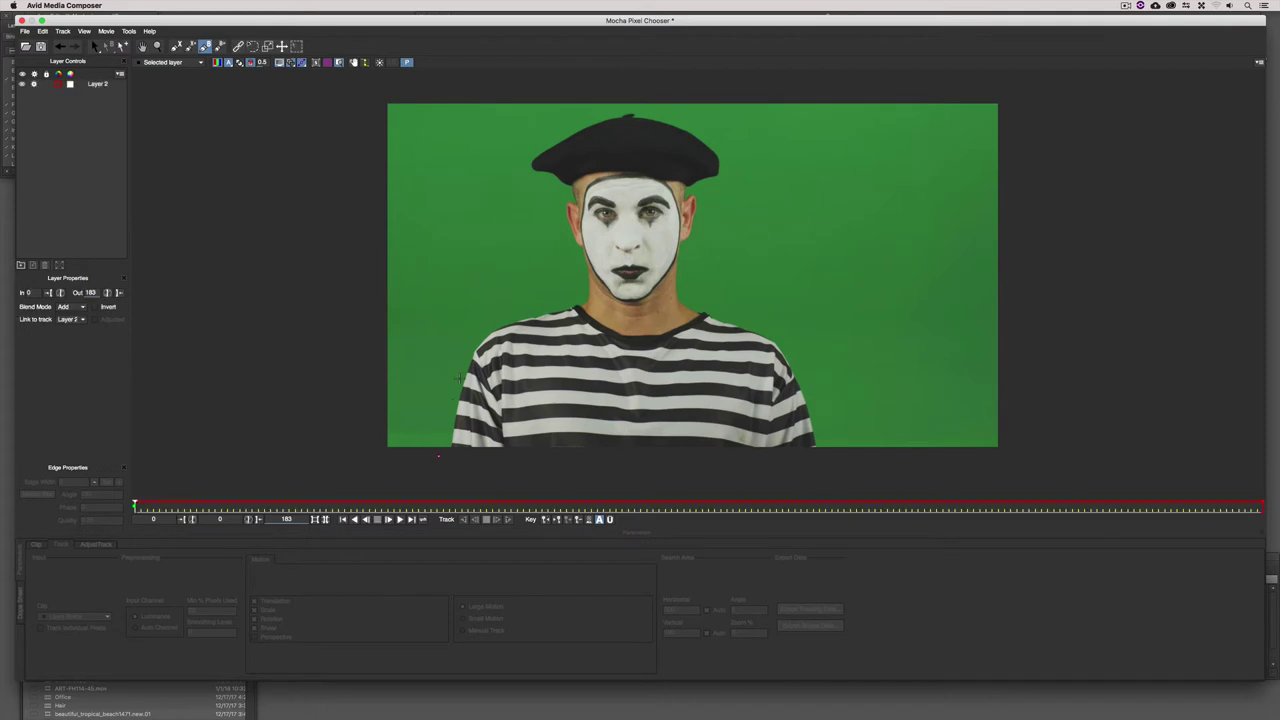
{"action": "left_click_drag", "start_coordinate": [441, 350], "coordinate": [515, 145]}
{"action": "left_click_drag", "start_coordinate": [569, 111], "coordinate": [358, 80]}
{"action": "left_click", "coordinate": [438, 456]}
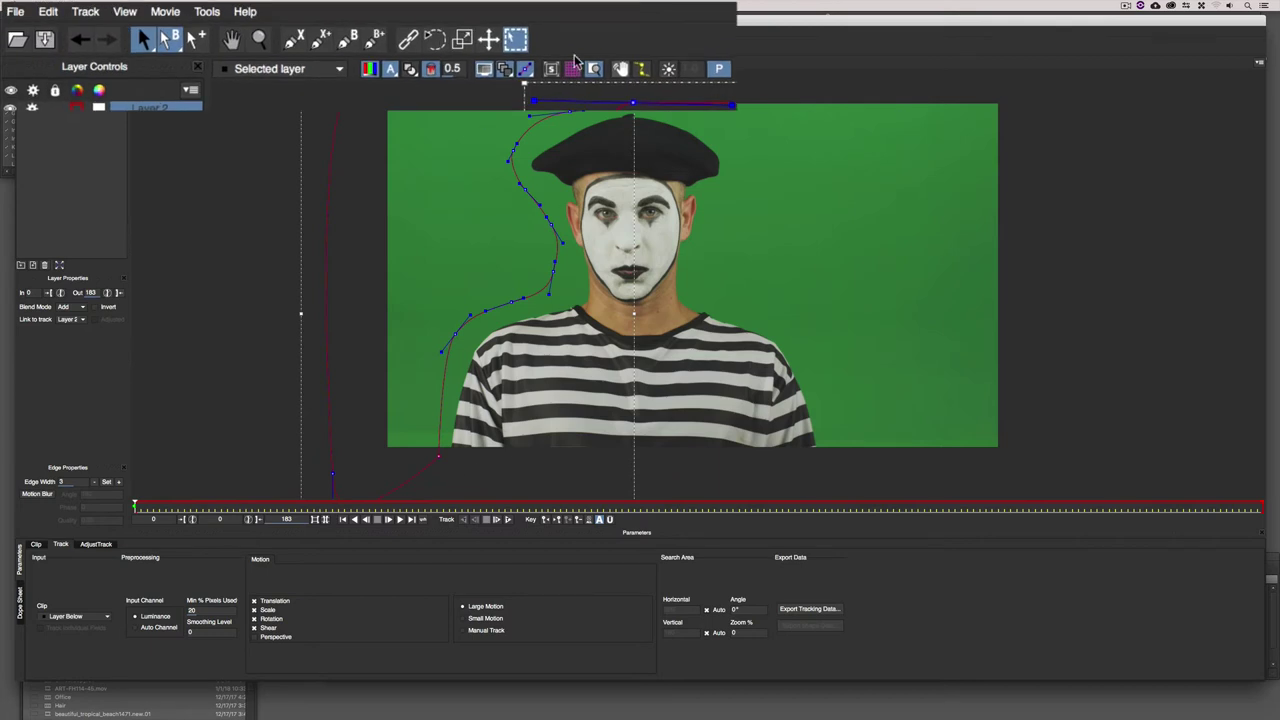
{"action": "left_click", "coordinate": [411, 72]}
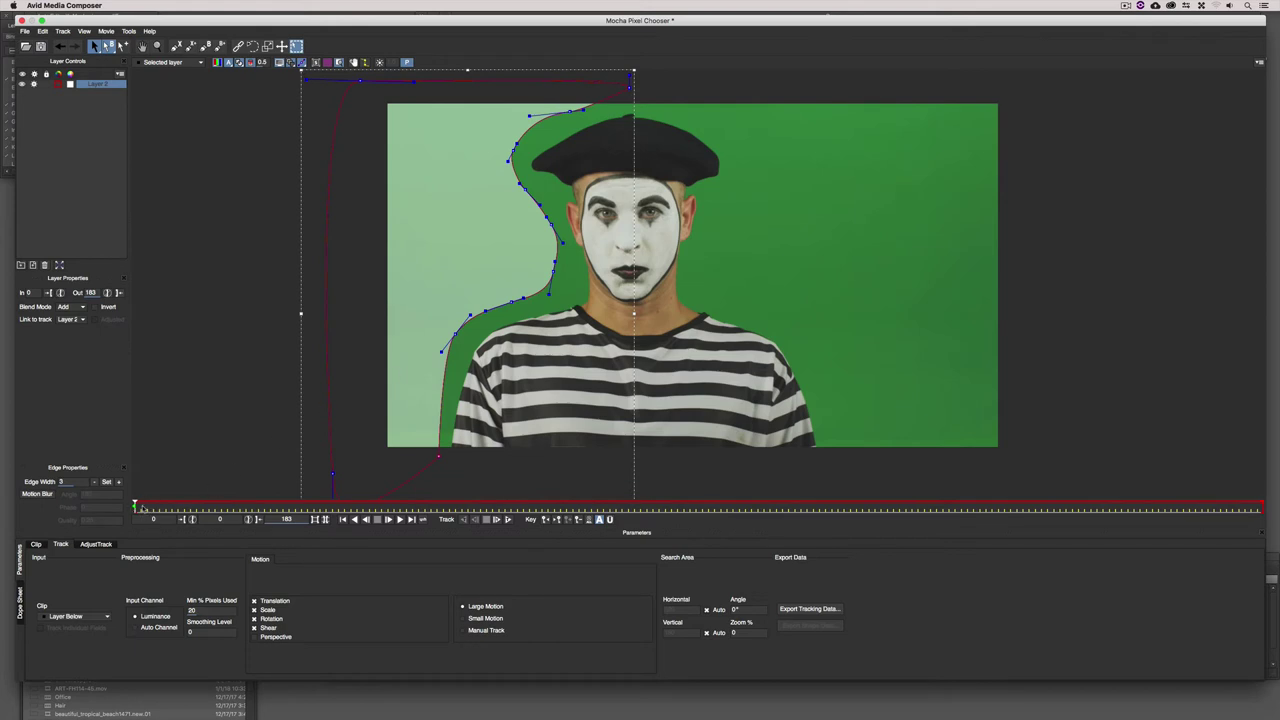
{"action": "left_click_drag", "start_coordinate": [144, 507], "coordinate": [745, 503]}
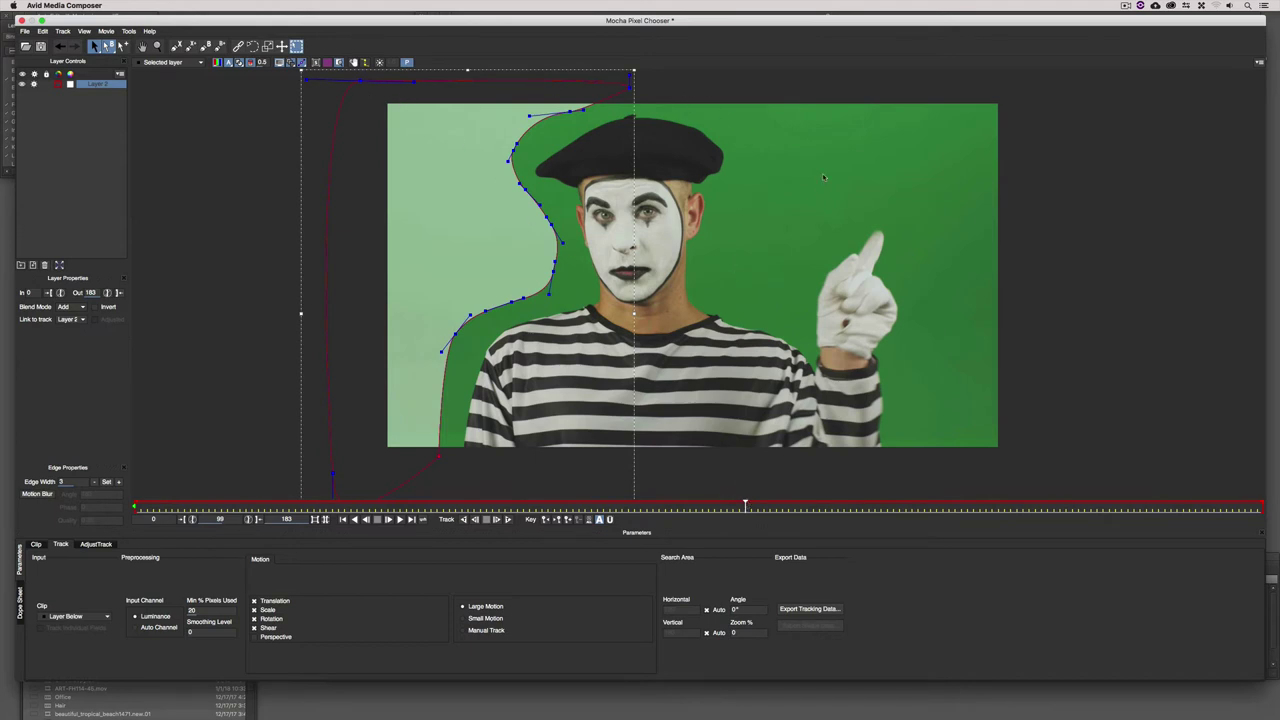
Rename Layer 2 to 'Left Side' and track it forward through the clip
{"action": "double_click", "coordinate": [112, 83]}
{"action": "type", "text": "Left Side"}
{"action": "key", "text": "Return"}
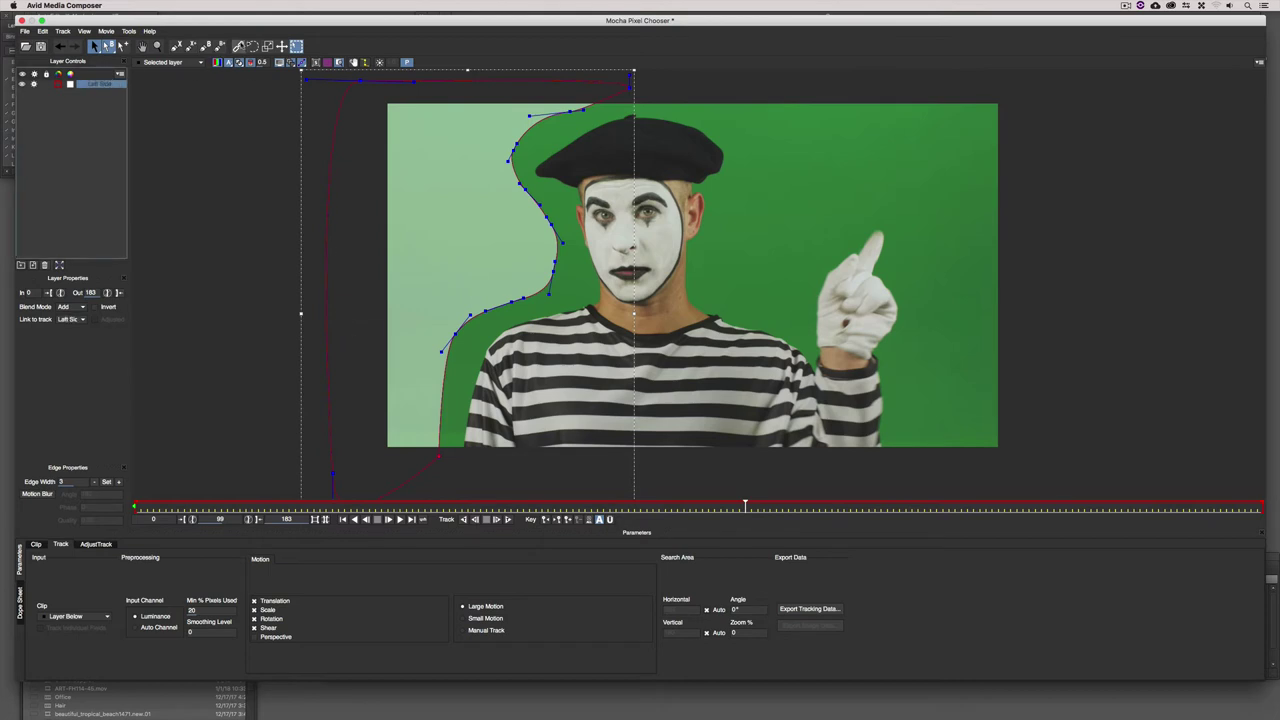
{"action": "left_click", "coordinate": [206, 46]}
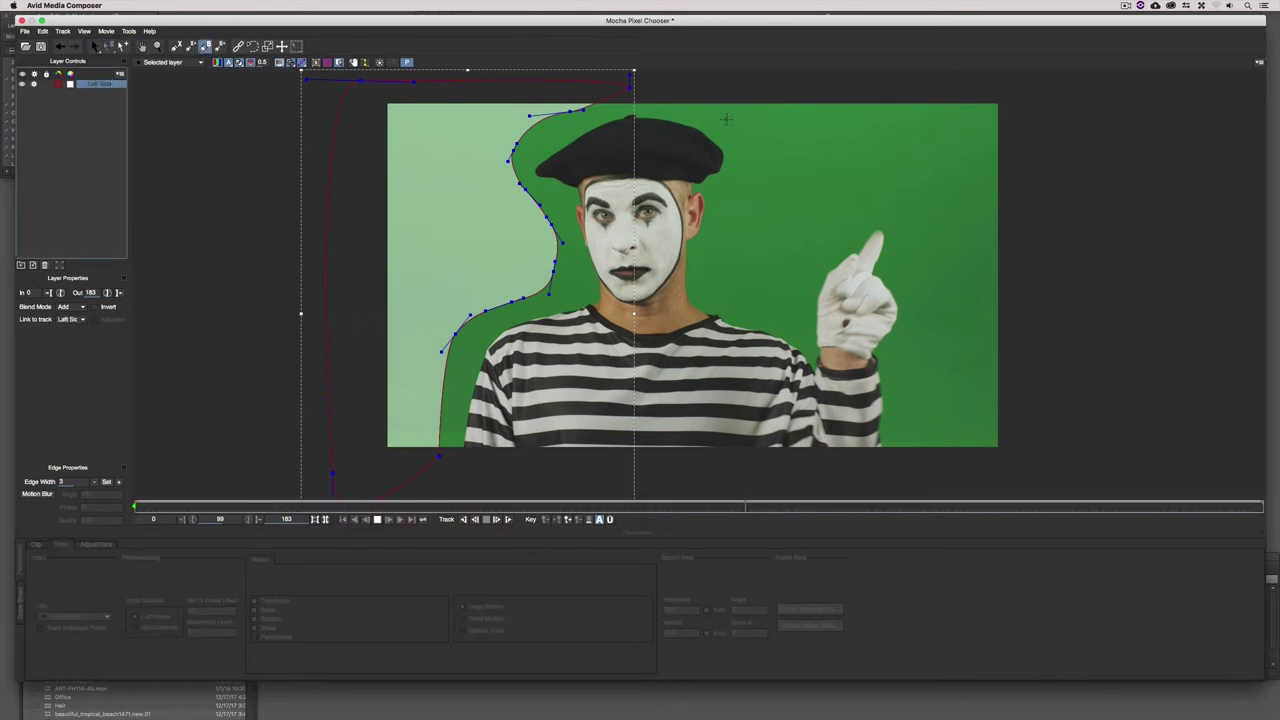
Draw a closed trial mask along the mime's right edge around the raised gloved hand
{"action": "left_click", "coordinate": [696, 96]}
{"action": "left_click", "coordinate": [715, 115]}
{"action": "left_click", "coordinate": [757, 160]}
{"action": "left_click", "coordinate": [739, 211]}
{"action": "left_click", "coordinate": [732, 232]}
{"action": "left_click", "coordinate": [727, 289]}
{"action": "left_click", "coordinate": [764, 274]}
{"action": "left_click", "coordinate": [808, 212]}
{"action": "left_click", "coordinate": [889, 204]}
{"action": "left_click", "coordinate": [916, 236]}
{"action": "left_click", "coordinate": [928, 322]}
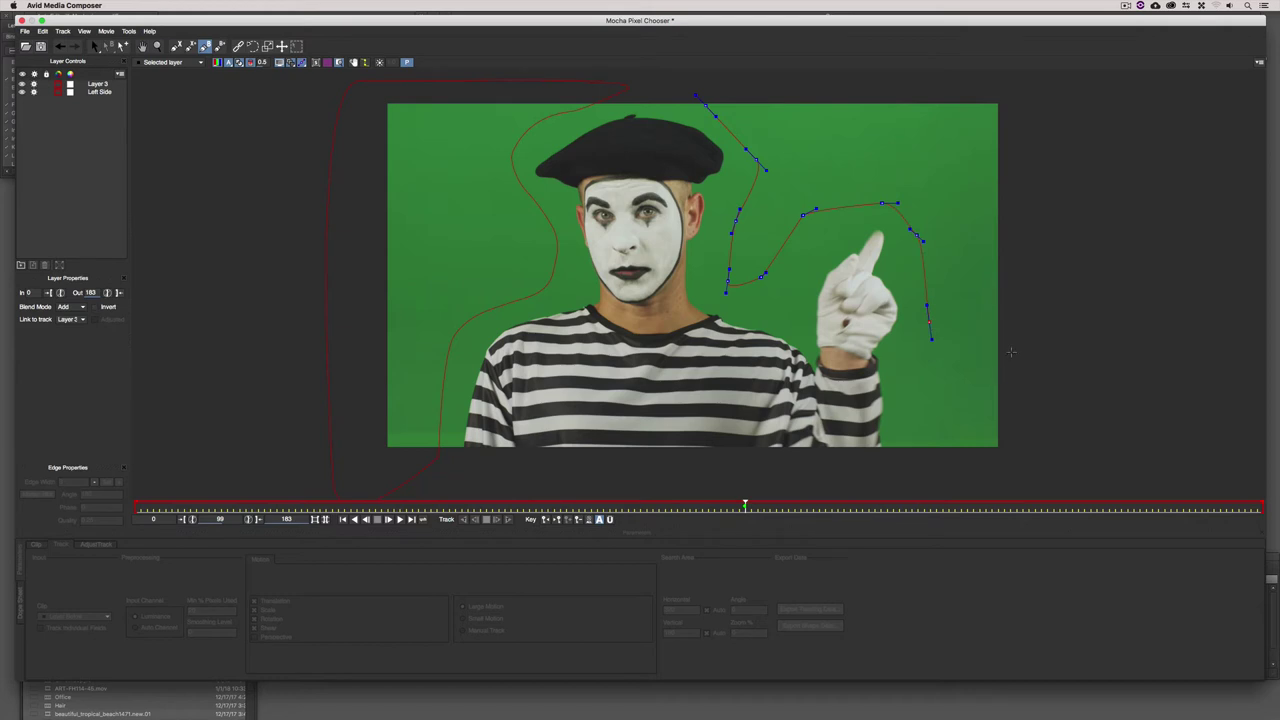
{"action": "right_click", "coordinate": [706, 98]}
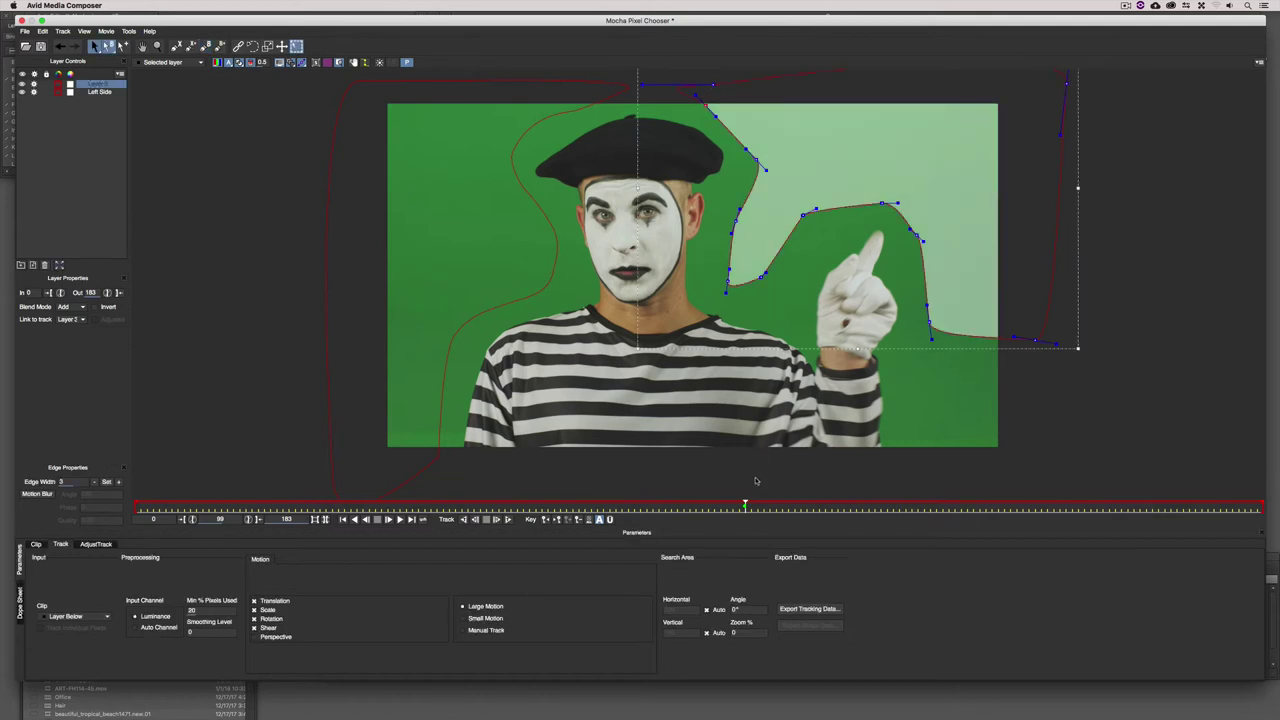
Adjust the hand mask's points around frame 80, then return to frame 79
{"action": "mouse_move", "coordinate": [745, 505]}
{"action": "left_mouse_down"}
{"action": "mouse_move", "coordinate": [685, 504]}
{"action": "mouse_move", "coordinate": [745, 505]}
{"action": "left_mouse_up"}
{"action": "left_click_drag", "start_coordinate": [768, 272], "coordinate": [757, 287]}
{"action": "left_click_drag", "start_coordinate": [745, 505], "coordinate": [751, 445]}
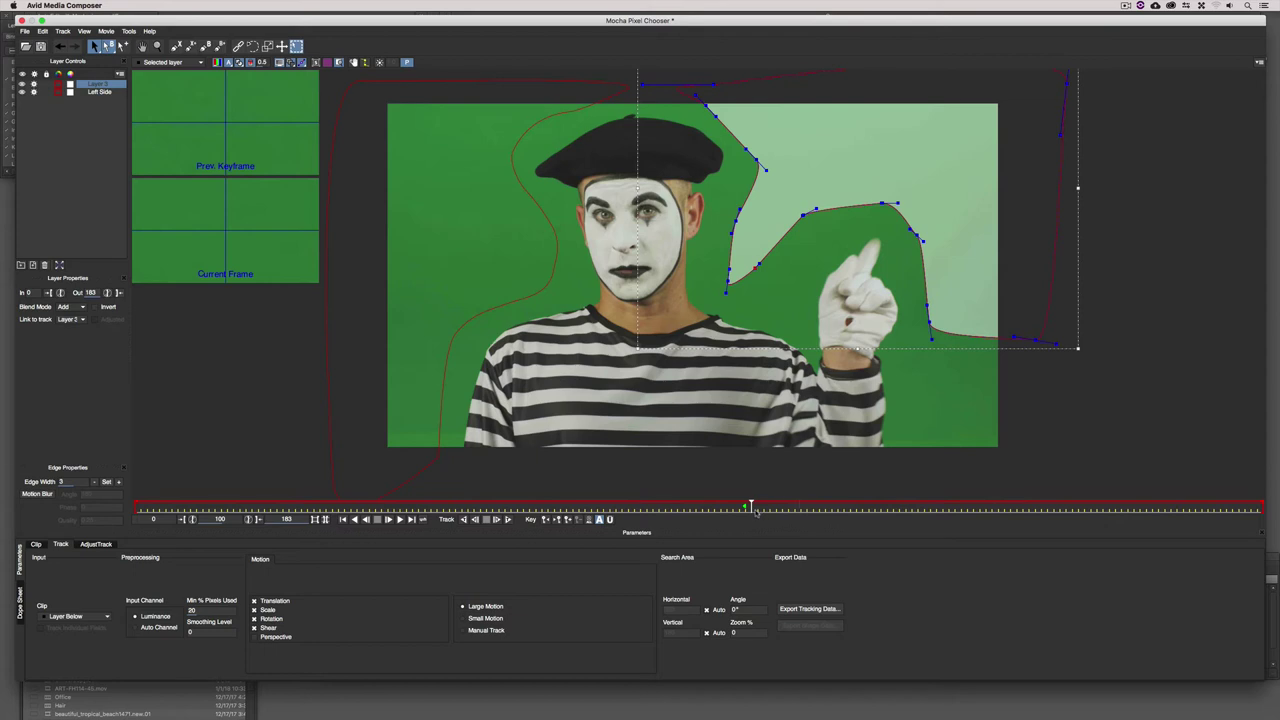
{"action": "left_click_drag", "start_coordinate": [752, 508], "coordinate": [597, 504]}
Delete the hand mask, then at frame 51 start a new outline above the beret down the head's right
{"action": "key", "text": "Delete"}
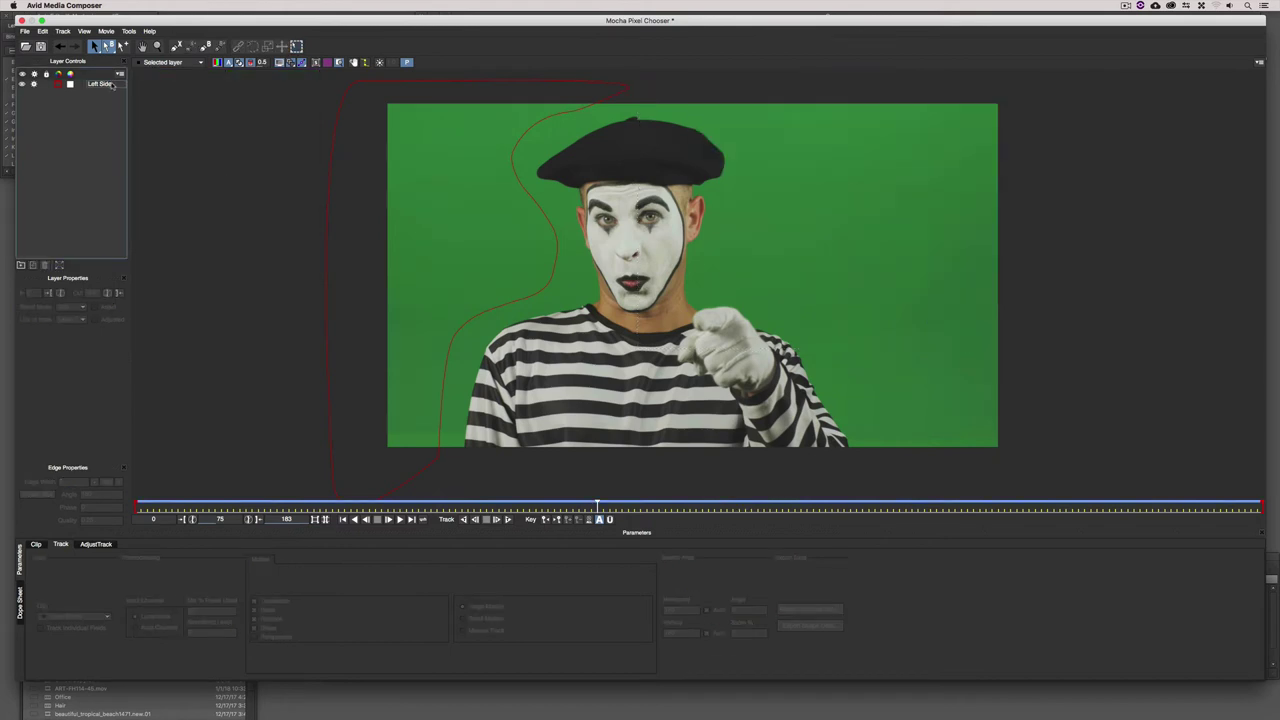
{"action": "left_click_drag", "start_coordinate": [597, 505], "coordinate": [118, 480]}
{"action": "left_click", "coordinate": [205, 46]}
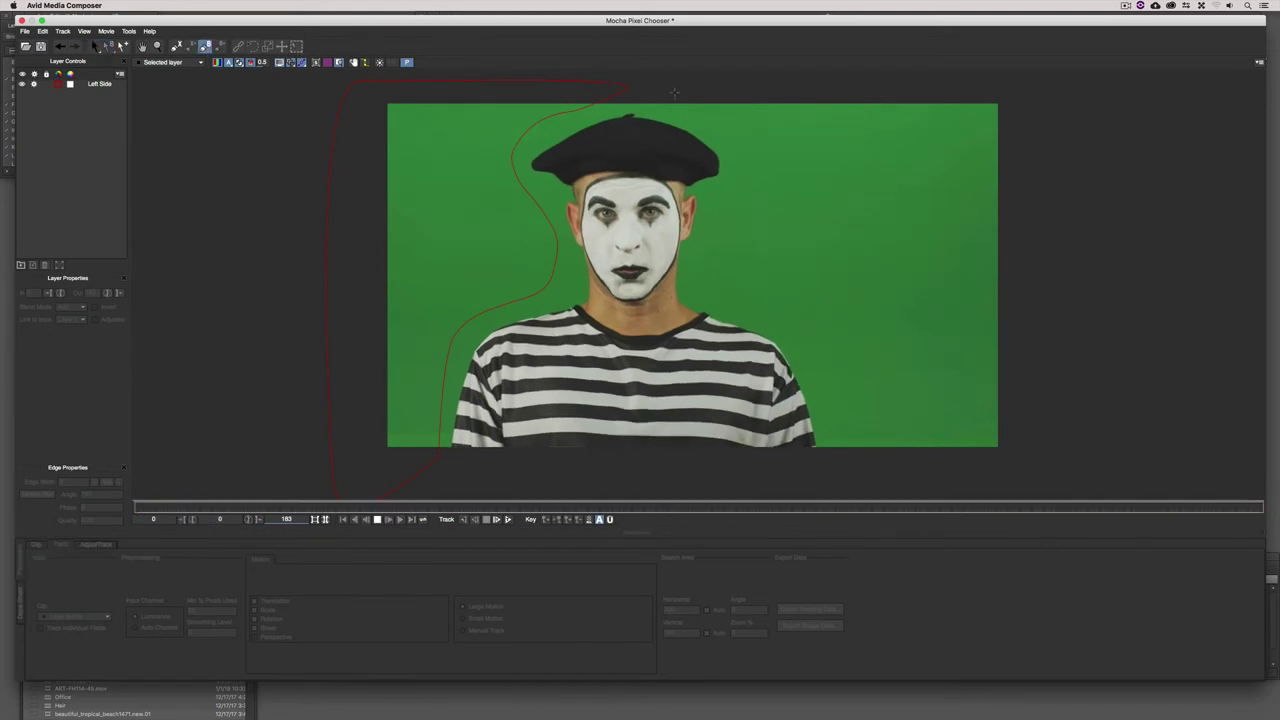
{"action": "left_click", "coordinate": [646, 80]}
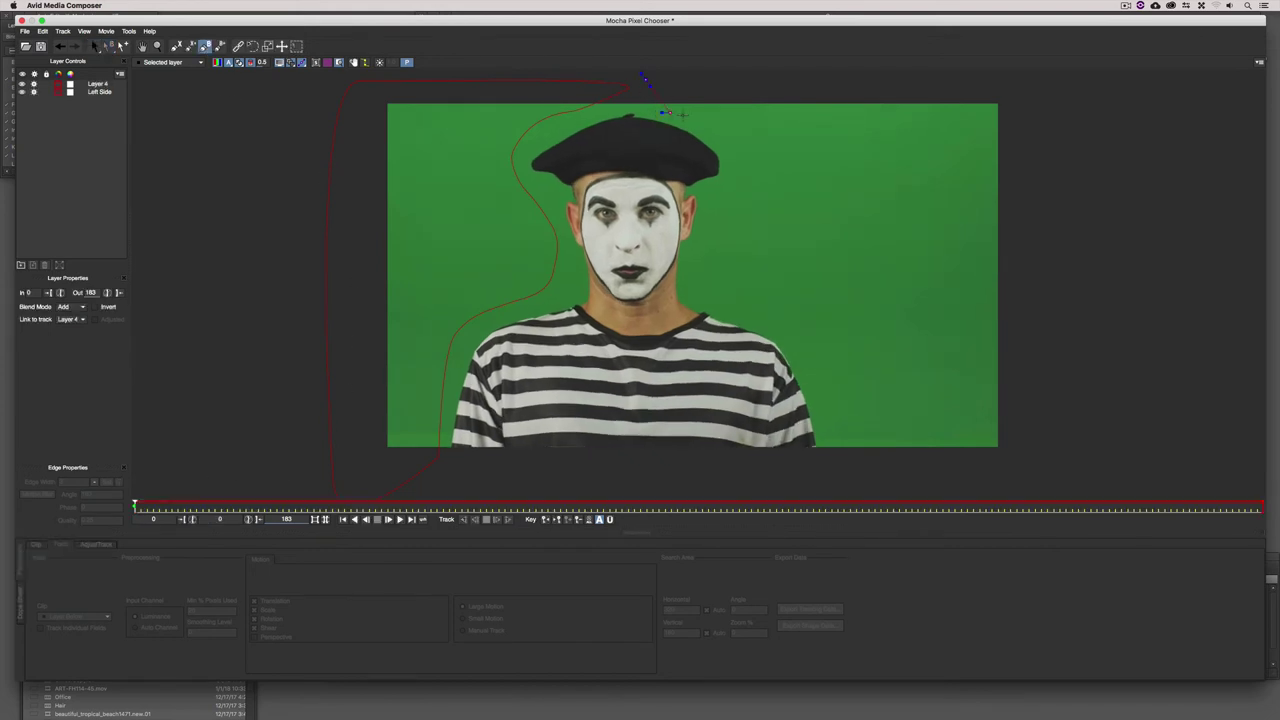
{"action": "left_click", "coordinate": [739, 143]}
{"action": "left_click", "coordinate": [743, 191]}
{"action": "left_click", "coordinate": [735, 253]}
Continue the outline past the shoulder below the frame, close it, and also select Left Side
{"action": "left_click", "coordinate": [746, 295]}
{"action": "left_click", "coordinate": [775, 309]}
{"action": "left_click", "coordinate": [810, 331]}
{"action": "left_click", "coordinate": [832, 352]}
{"action": "left_click", "coordinate": [851, 396]}
{"action": "left_click", "coordinate": [866, 441]}
{"action": "left_click", "coordinate": [645, 76]}
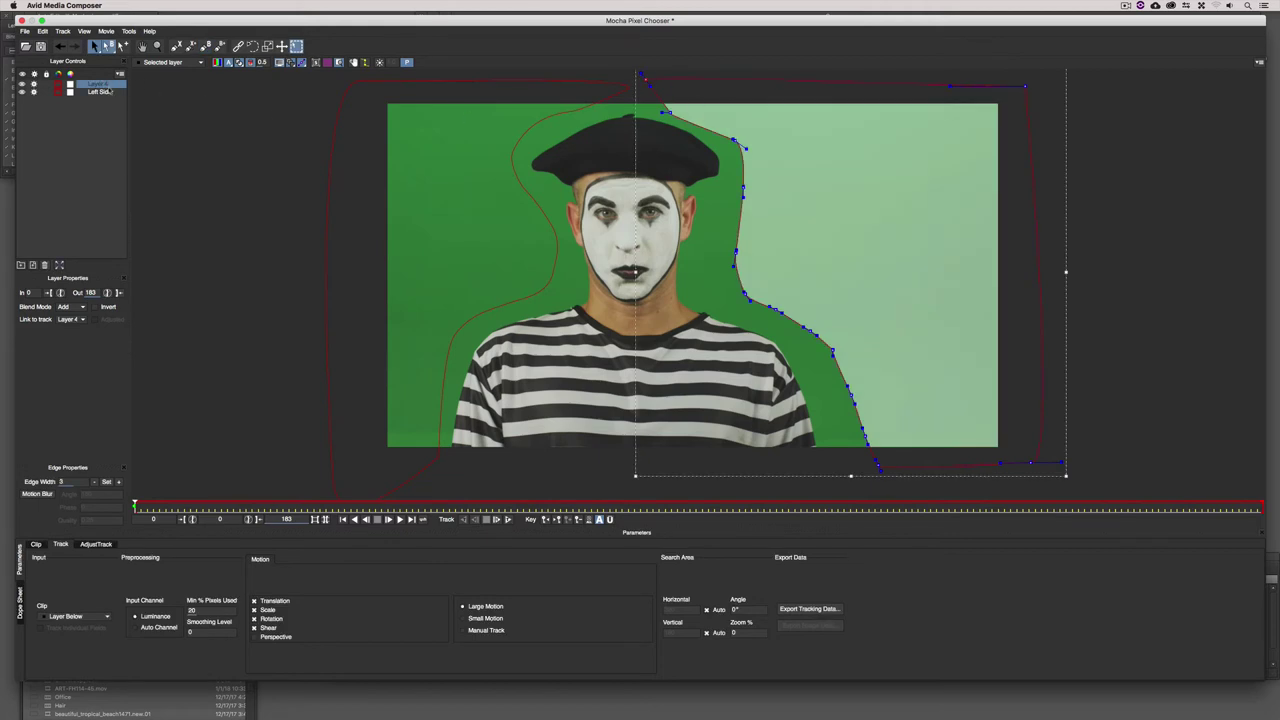
{"action": "left_click", "coordinate": [103, 92]}
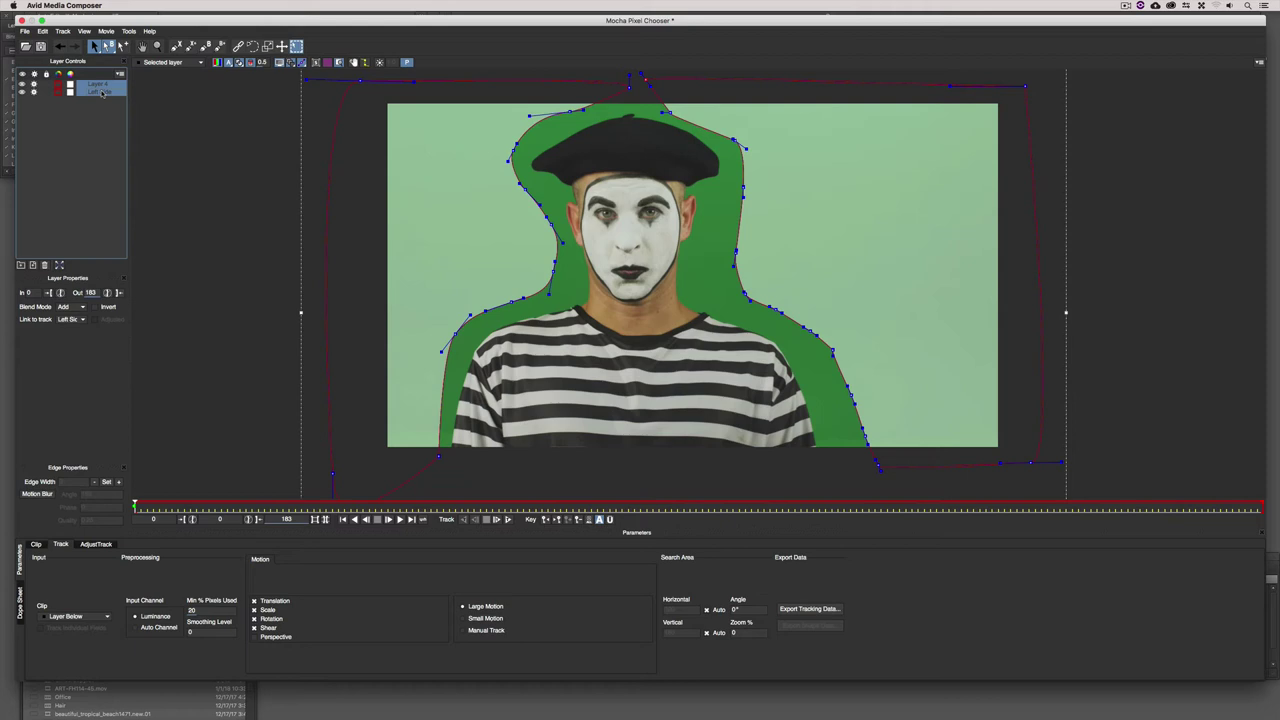
Rename the Left Side mask layer to 'Right Side'
{"action": "left_click", "coordinate": [94, 107]}
{"action": "left_click", "coordinate": [95, 91]}
{"action": "type", "text": "Right Side"}
{"action": "key", "text": "Return"}
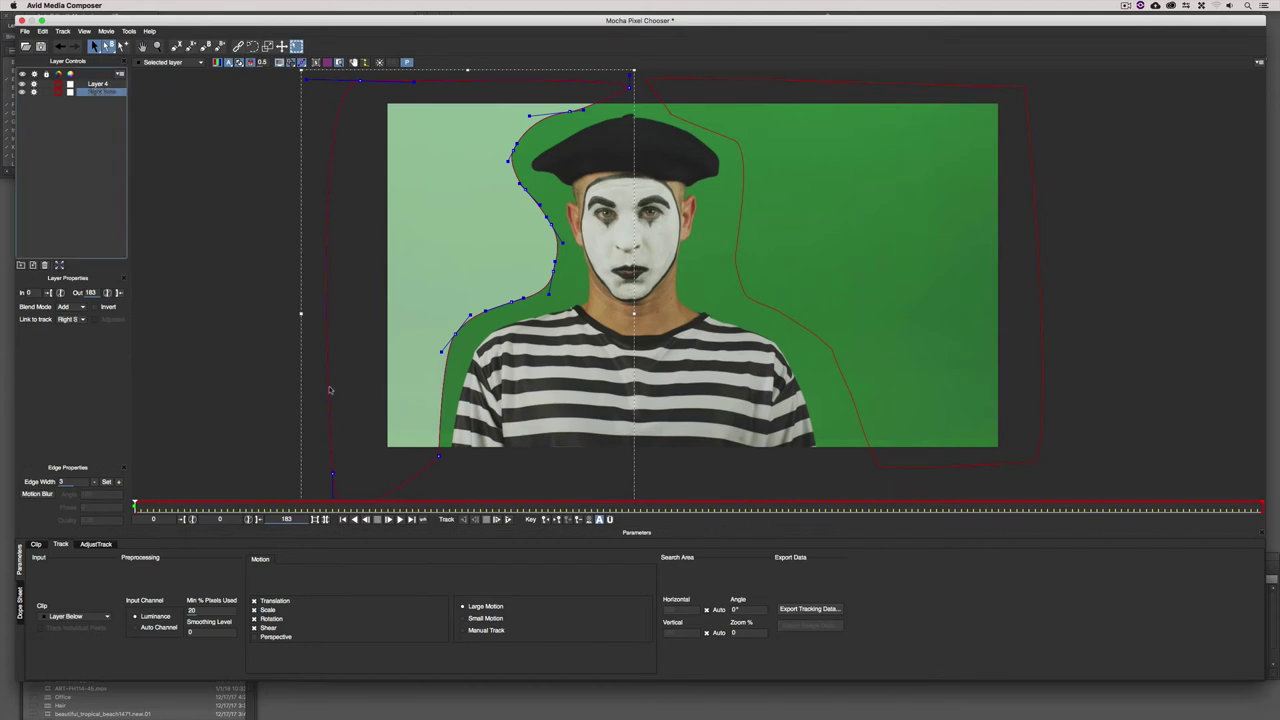
Move to frame 41 and select the right-side mask shape
{"action": "left_click", "coordinate": [293, 507]}
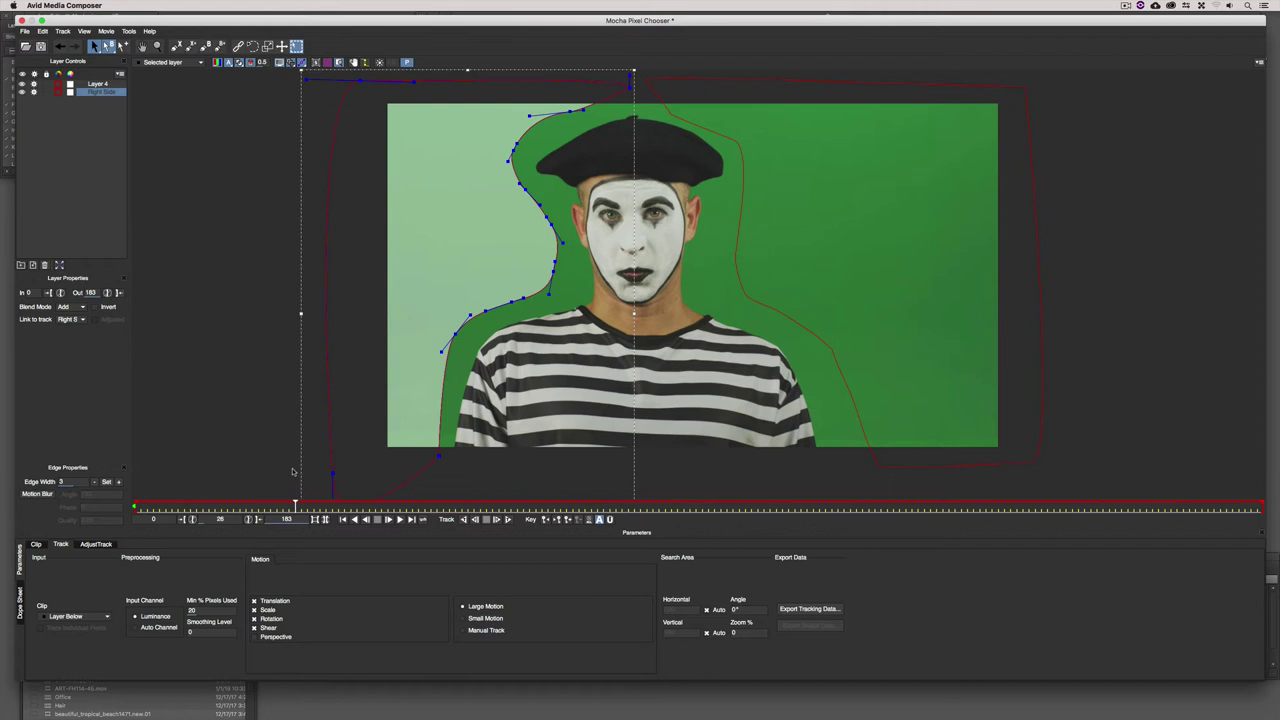
{"action": "left_click_drag", "start_coordinate": [296, 505], "coordinate": [381, 506]}
{"action": "key", "text": "Right"}
{"action": "left_click", "coordinate": [766, 310]}
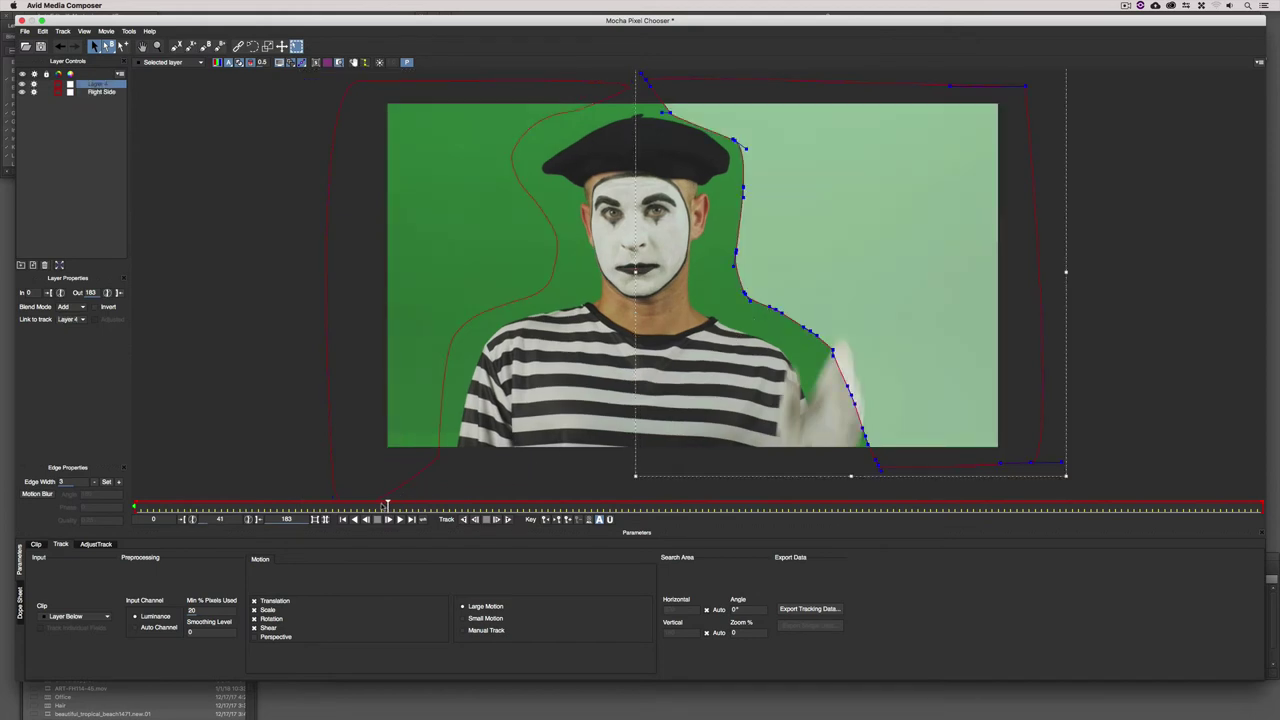
Hide the matte overlay and, at frame 57, pull the mask points outward around the raised hand
{"action": "left_click", "coordinate": [240, 62]}
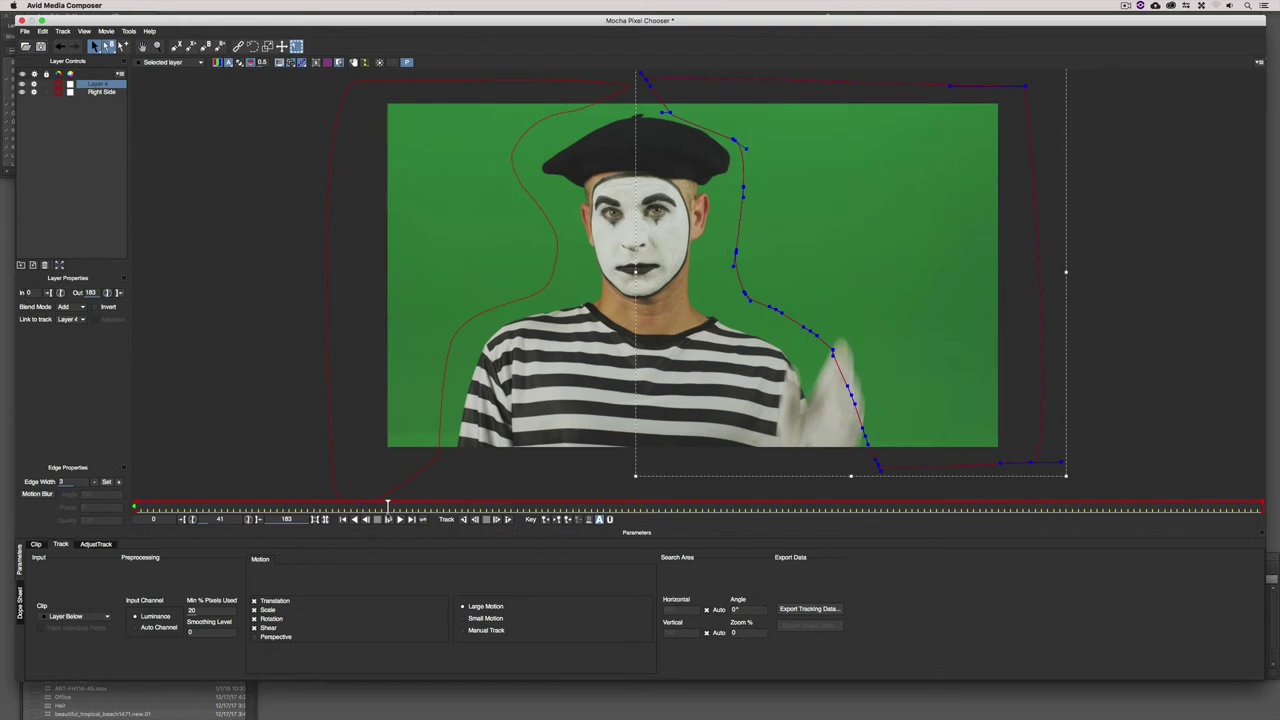
{"action": "left_click_drag", "start_coordinate": [389, 508], "coordinate": [344, 507]}
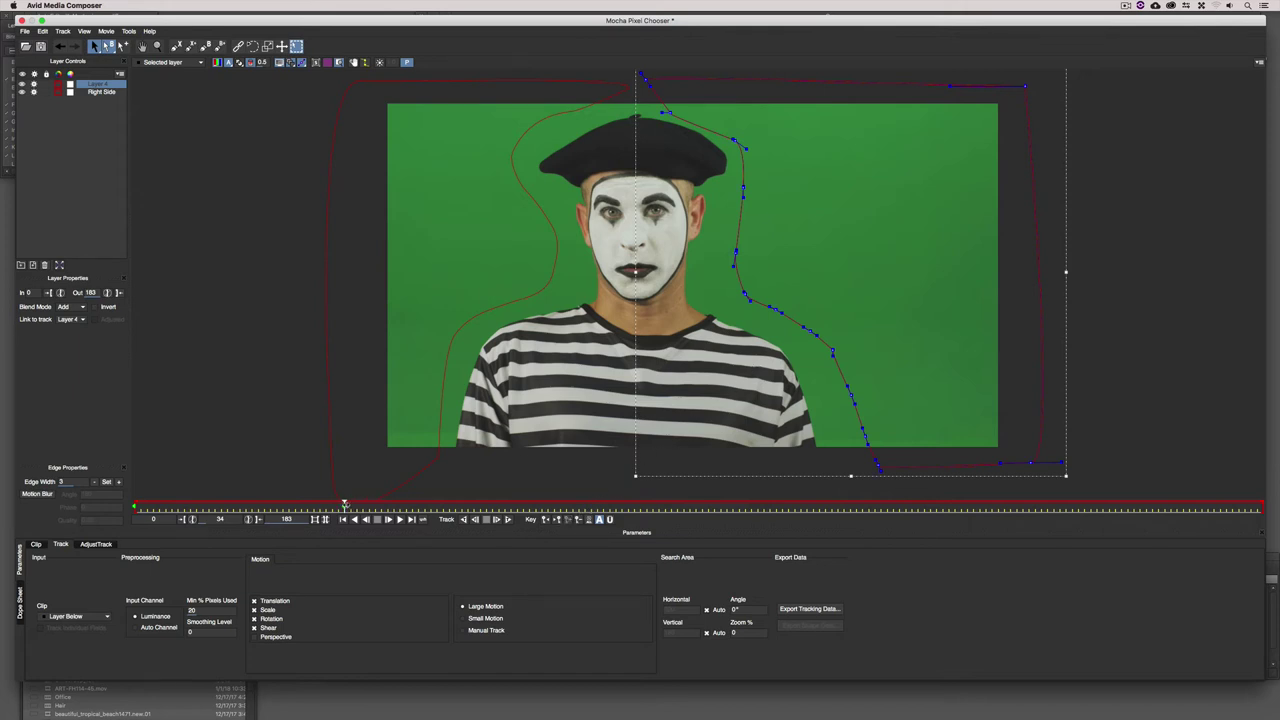
{"action": "left_click_drag", "start_coordinate": [344, 505], "coordinate": [479, 498]}
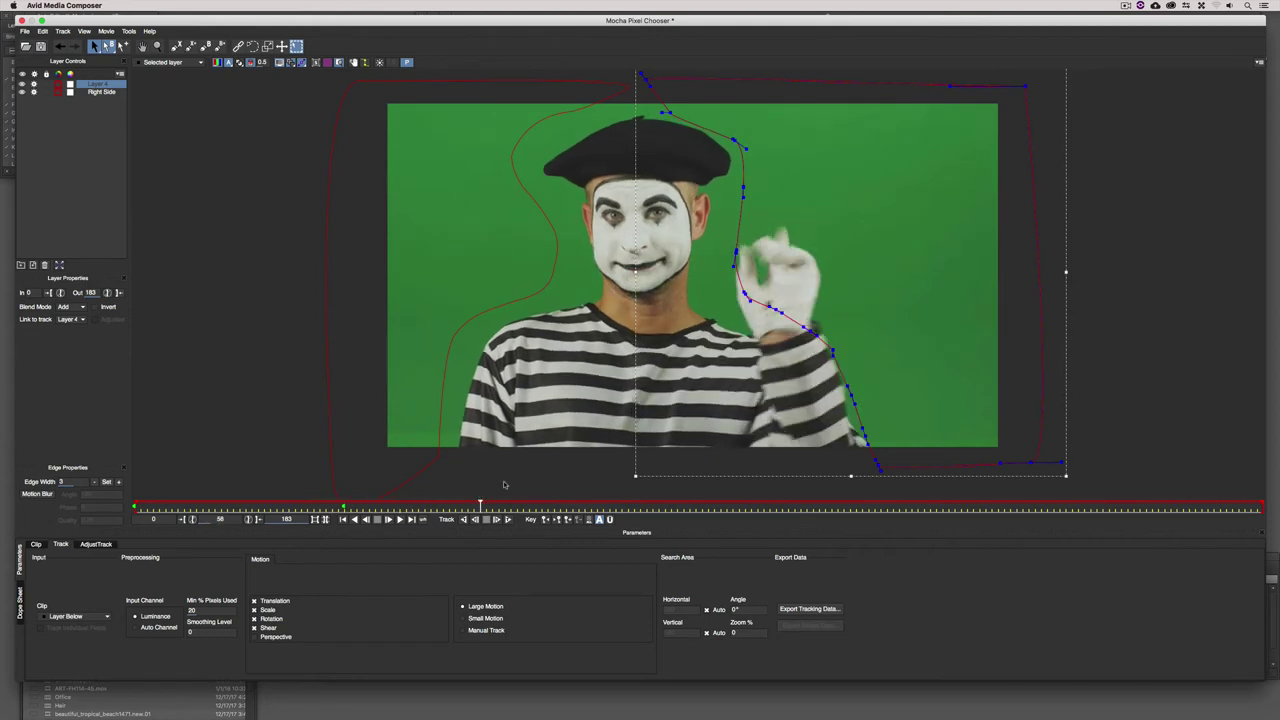
{"action": "left_click_drag", "start_coordinate": [740, 250], "coordinate": [777, 217]}
{"action": "left_click_drag", "start_coordinate": [745, 293], "coordinate": [790, 236]}
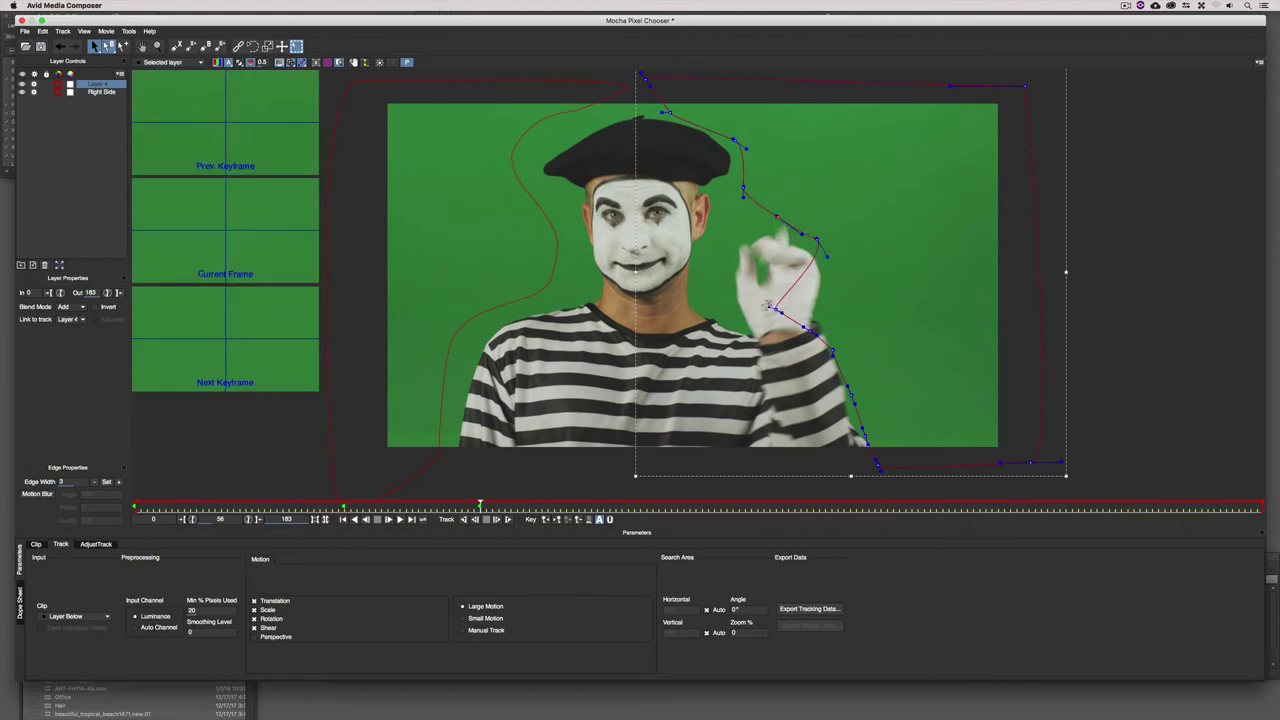
{"action": "left_click_drag", "start_coordinate": [772, 308], "coordinate": [836, 291]}
{"action": "left_click", "coordinate": [809, 326]}
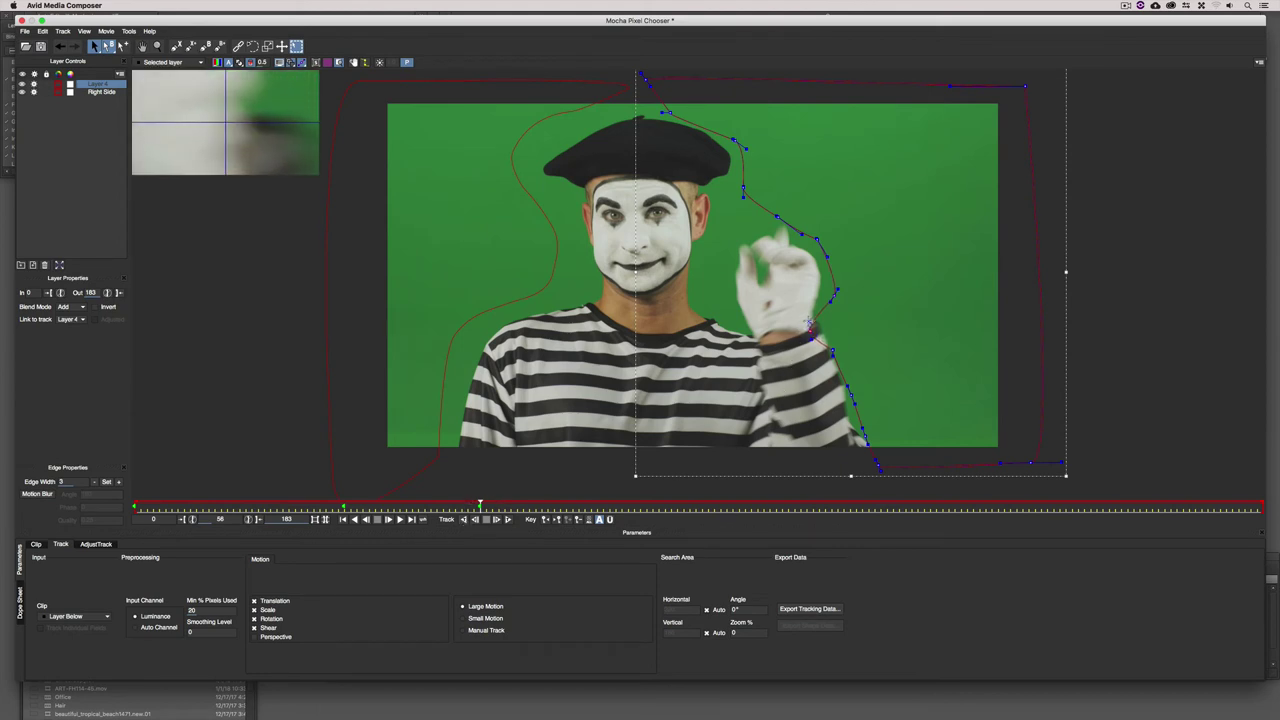
{"action": "left_click_drag", "start_coordinate": [796, 330], "coordinate": [898, 486]}
{"action": "left_click_drag", "start_coordinate": [866, 437], "coordinate": [904, 437]}
Push the mask's right edge further out past the hand, refining it again at frame 39
{"action": "left_click", "coordinate": [791, 207]}
{"action": "left_click_drag", "start_coordinate": [819, 238], "coordinate": [830, 236]}
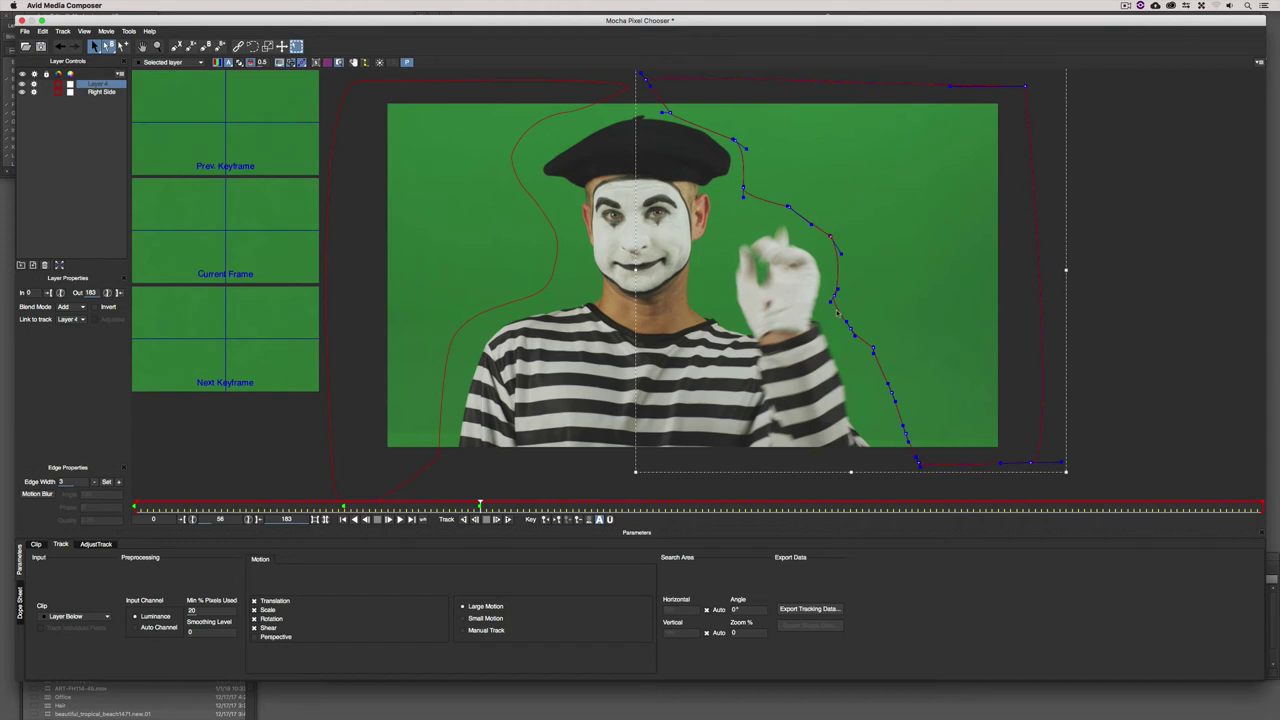
{"action": "left_click_drag", "start_coordinate": [831, 303], "coordinate": [843, 293]}
{"action": "left_click_drag", "start_coordinate": [480, 505], "coordinate": [418, 505]}
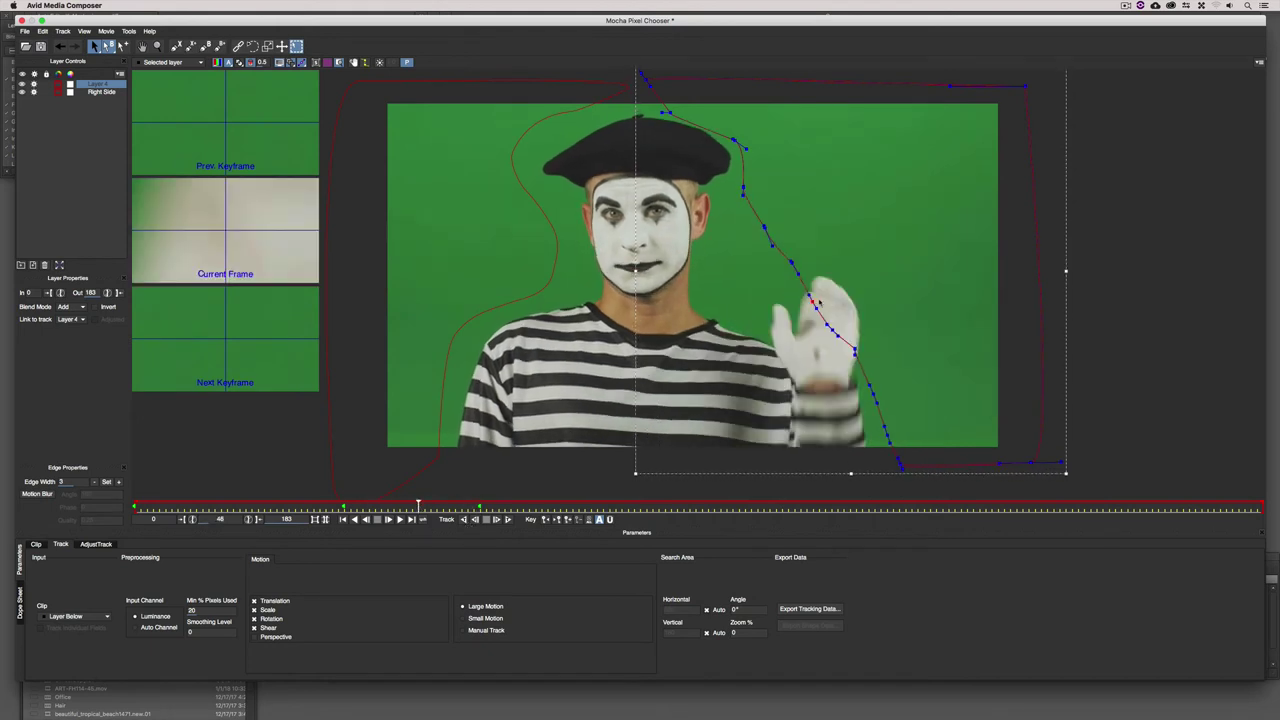
{"action": "left_click_drag", "start_coordinate": [815, 303], "coordinate": [852, 274]}
{"action": "left_click_drag", "start_coordinate": [832, 328], "coordinate": [883, 343]}
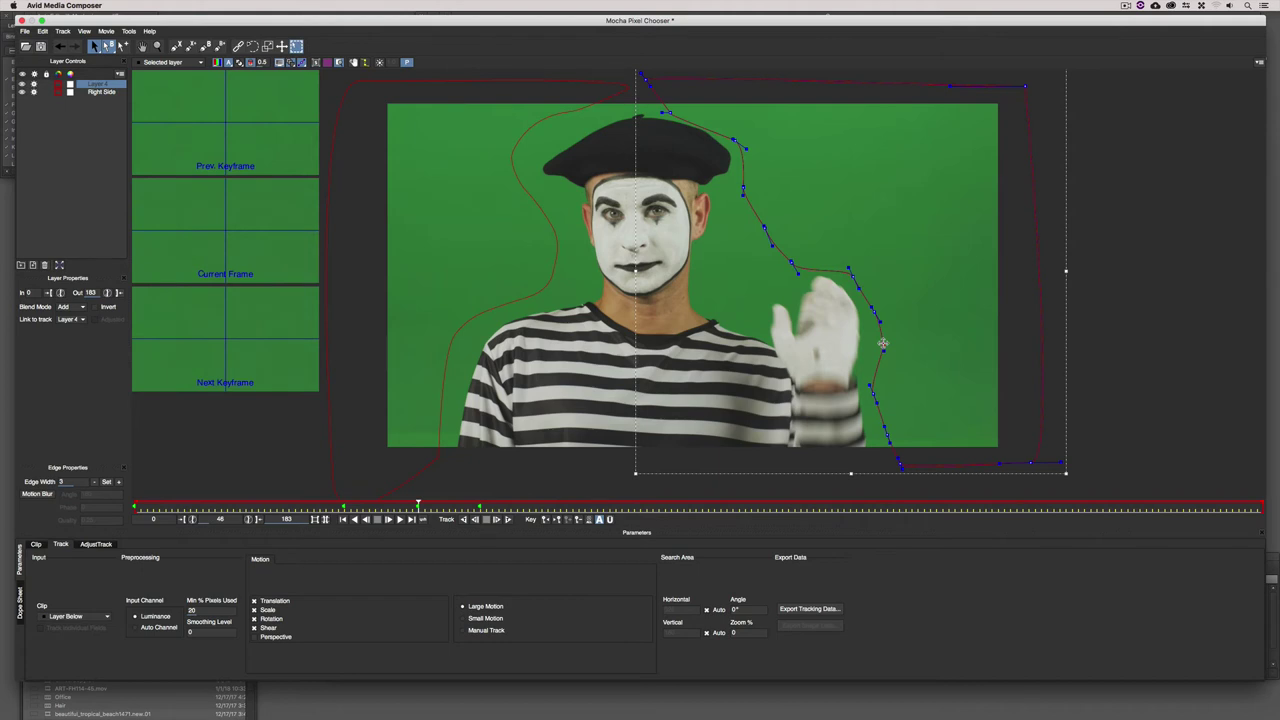
Save and close Mocha, then replace the clip's old effect with the saved Mime Outside Mask on V3
{"action": "left_click", "coordinate": [21, 20]}
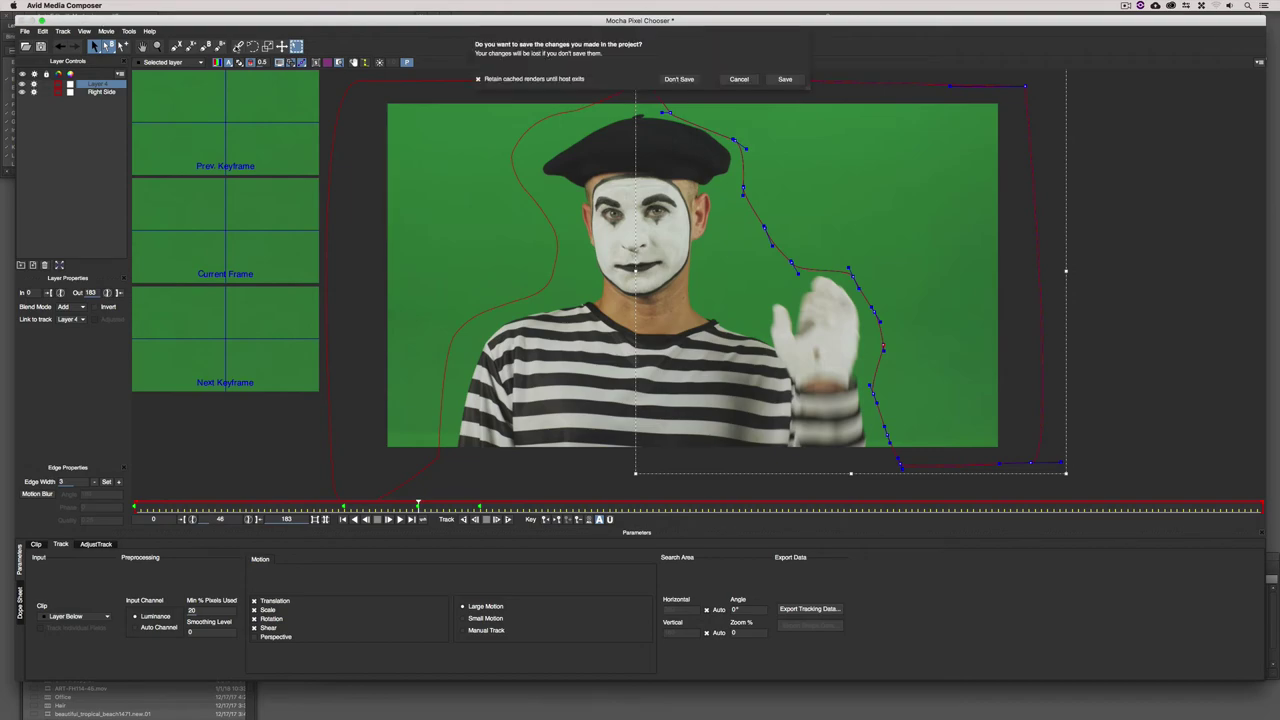
{"action": "left_click", "coordinate": [786, 81]}
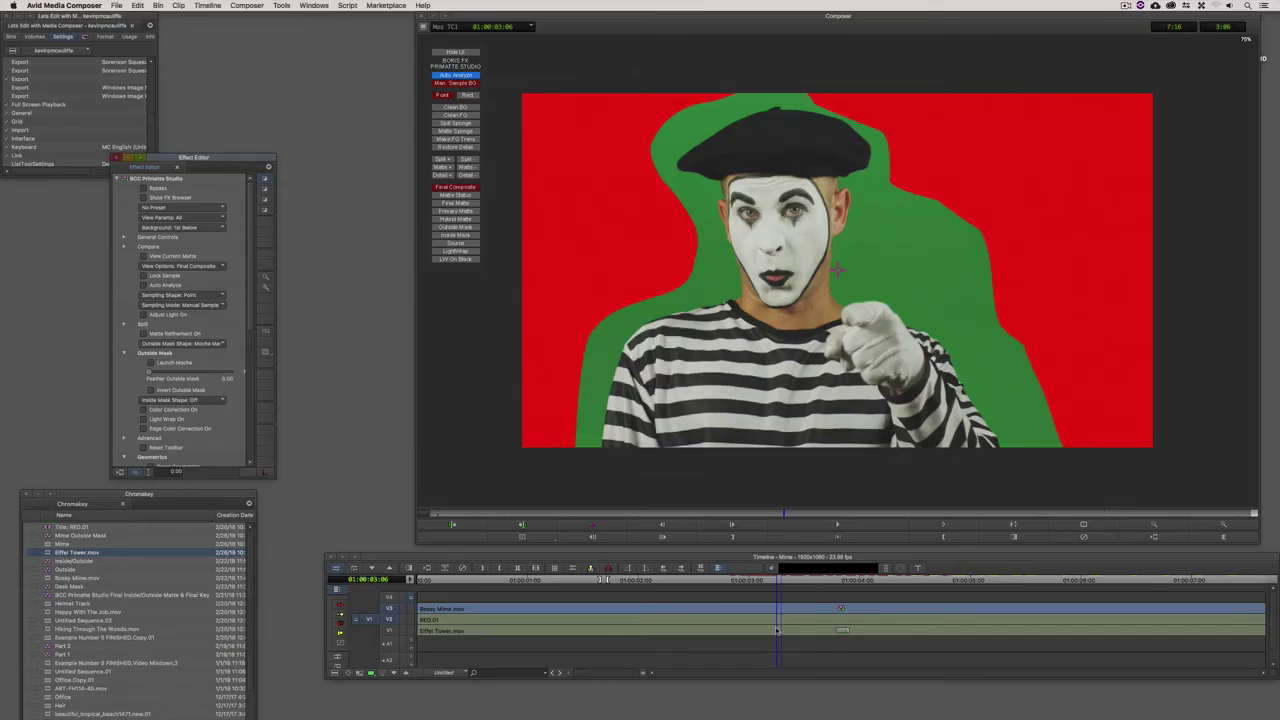
{"action": "key", "text": "Delete"}
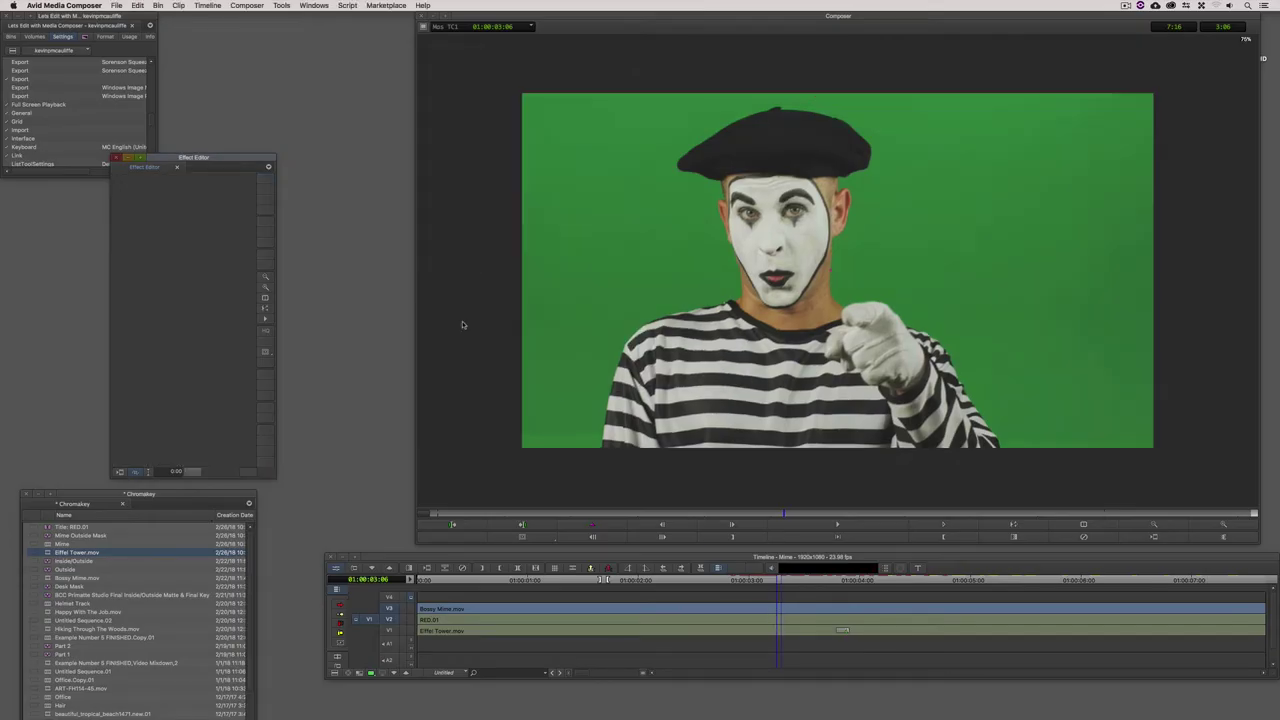
{"action": "left_click_drag", "start_coordinate": [58, 535], "coordinate": [527, 590]}
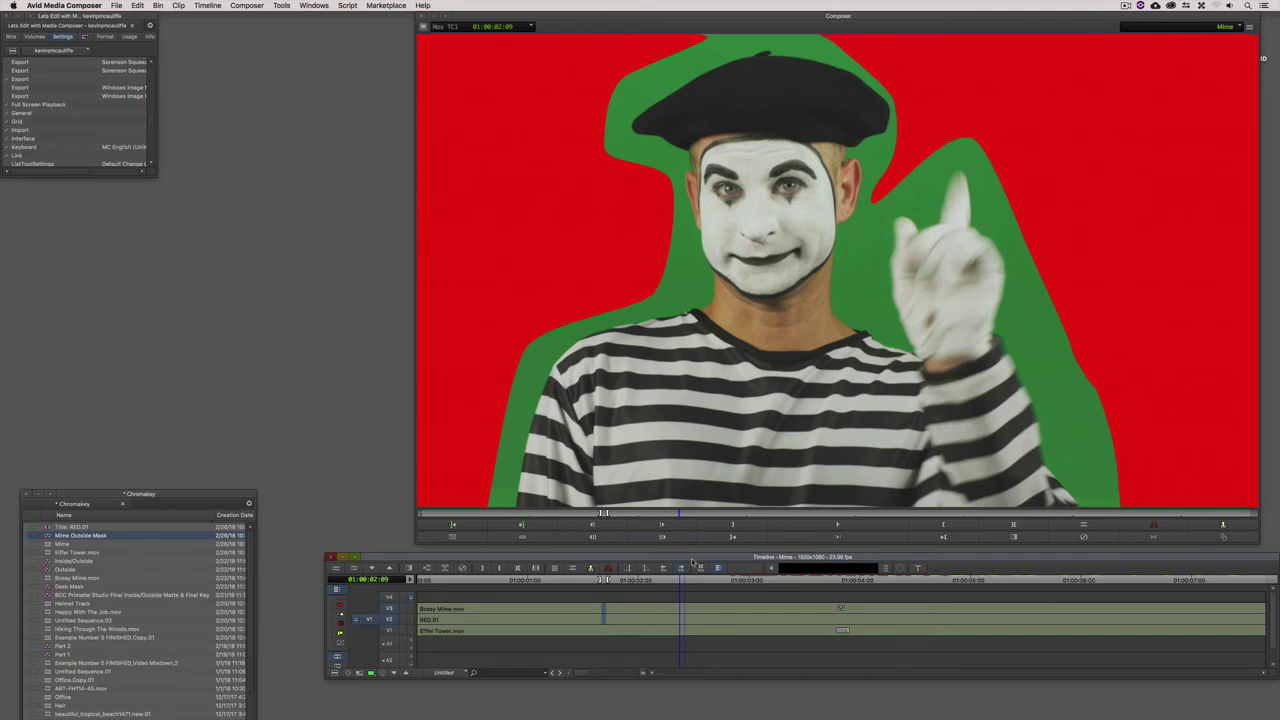
{"action": "mouse_move", "coordinate": [679, 515]}
{"action": "left_mouse_down"}
{"action": "mouse_move", "coordinate": [434, 523]}
{"action": "mouse_move", "coordinate": [733, 523]}
{"action": "mouse_move", "coordinate": [665, 524]}
{"action": "mouse_move", "coordinate": [688, 517]}
{"action": "left_mouse_up"}
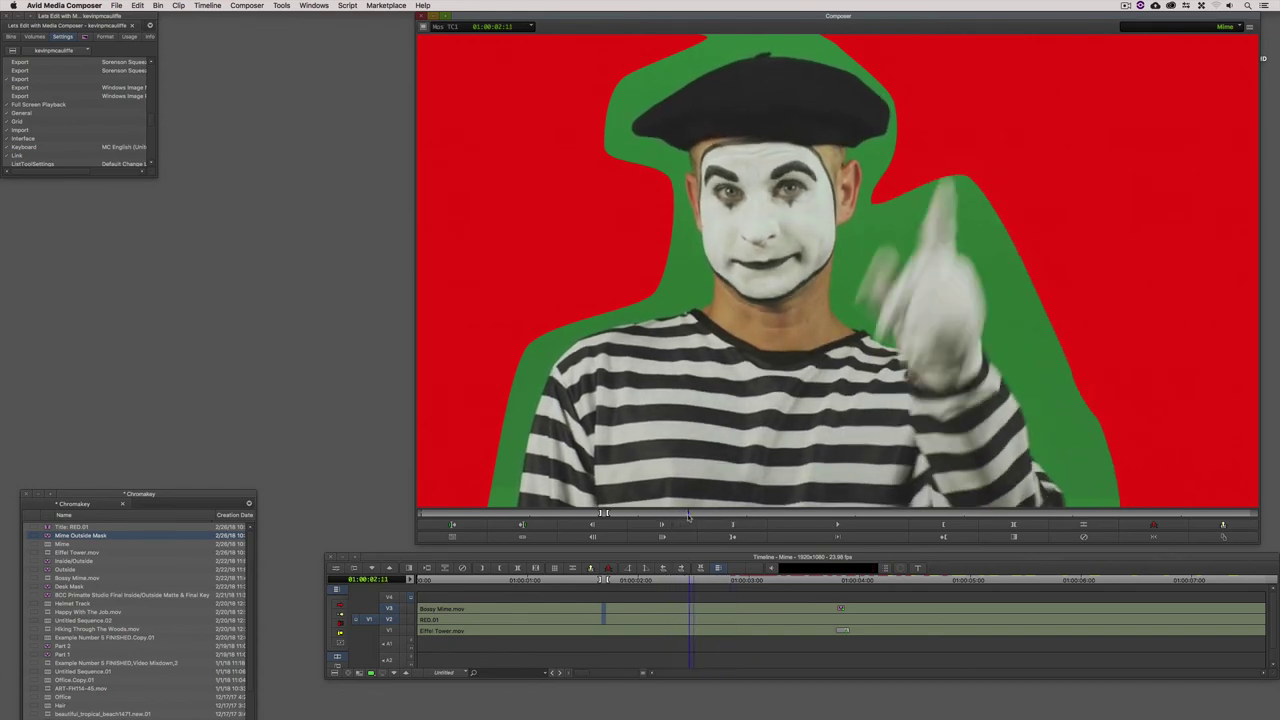
Pull the Mocha mask point at the mime's raised hand upward and save it back to Primatte
{"action": "left_click", "coordinate": [693, 611]}
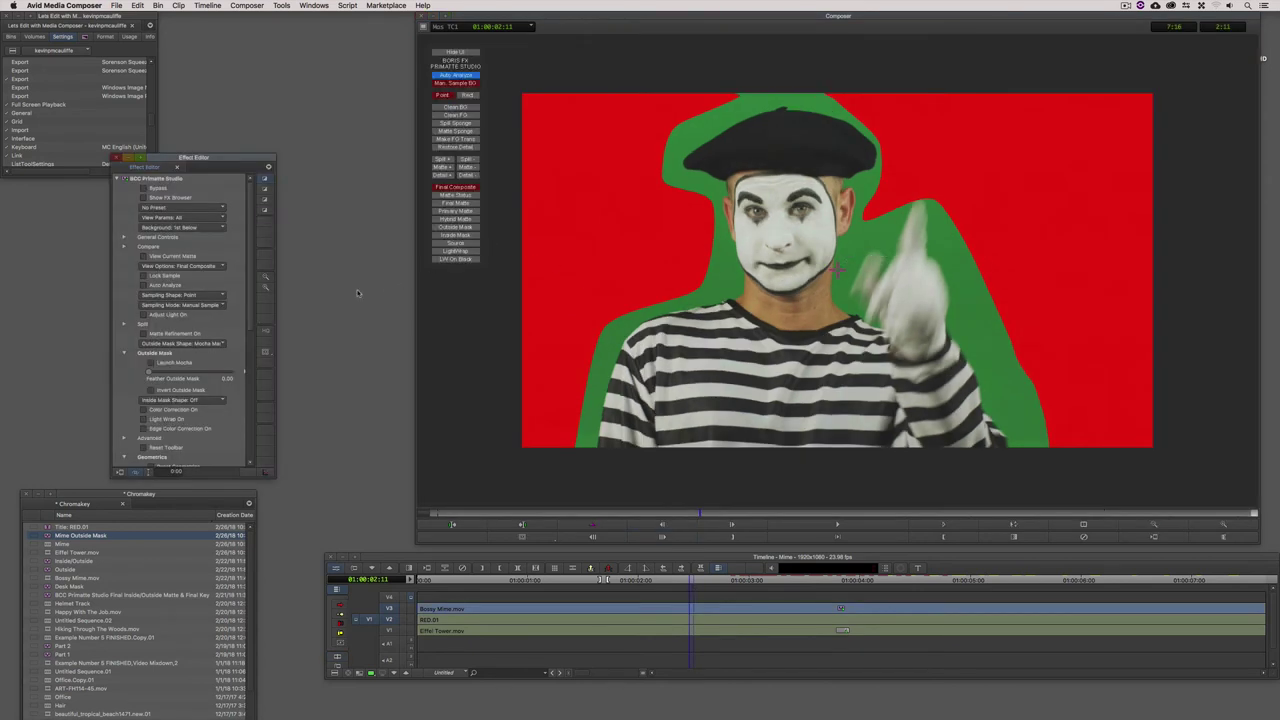
{"action": "left_click", "coordinate": [172, 364]}
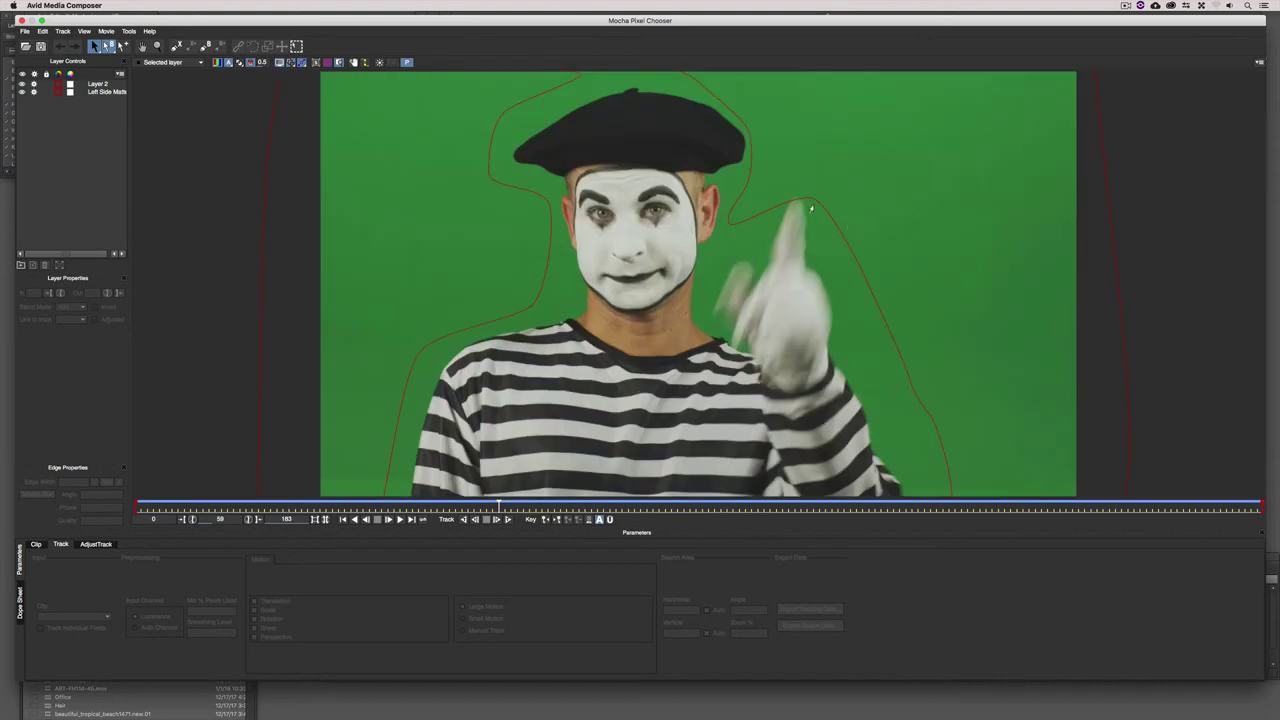
{"action": "left_click", "coordinate": [812, 203]}
{"action": "left_click_drag", "start_coordinate": [816, 199], "coordinate": [808, 177]}
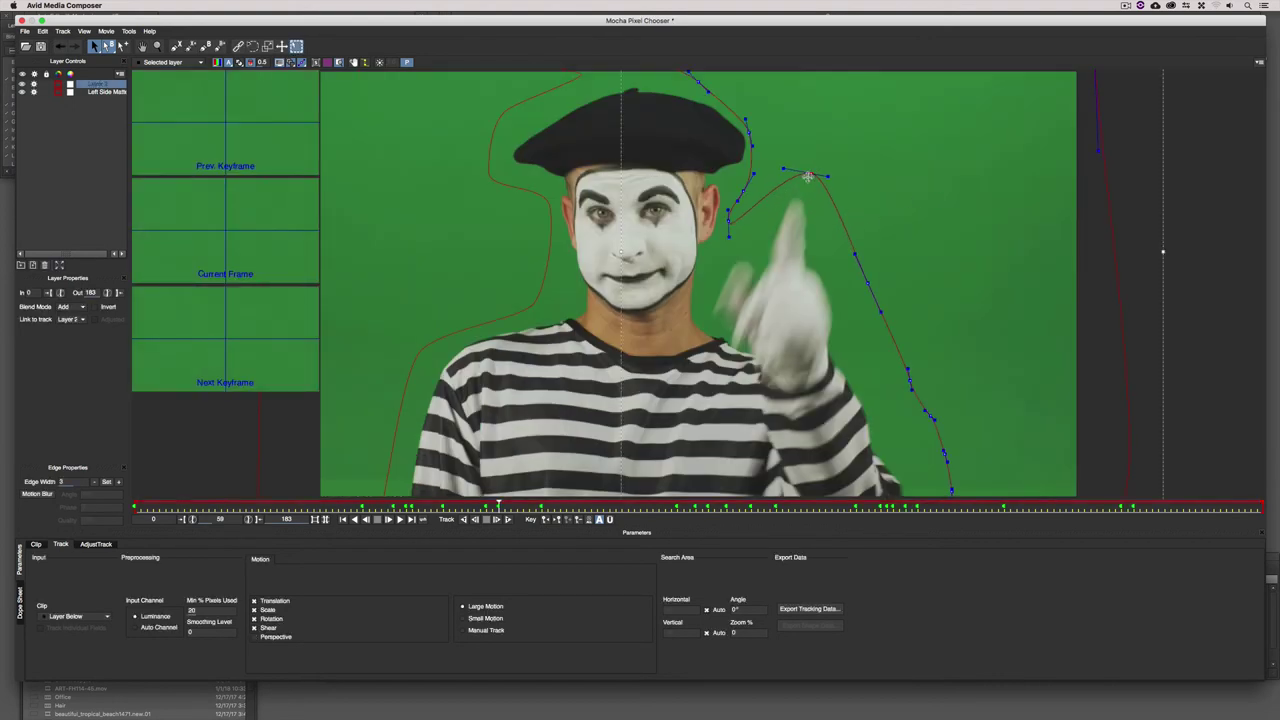
{"action": "key", "text": "super+q"}
{"action": "left_click", "coordinate": [788, 82]}
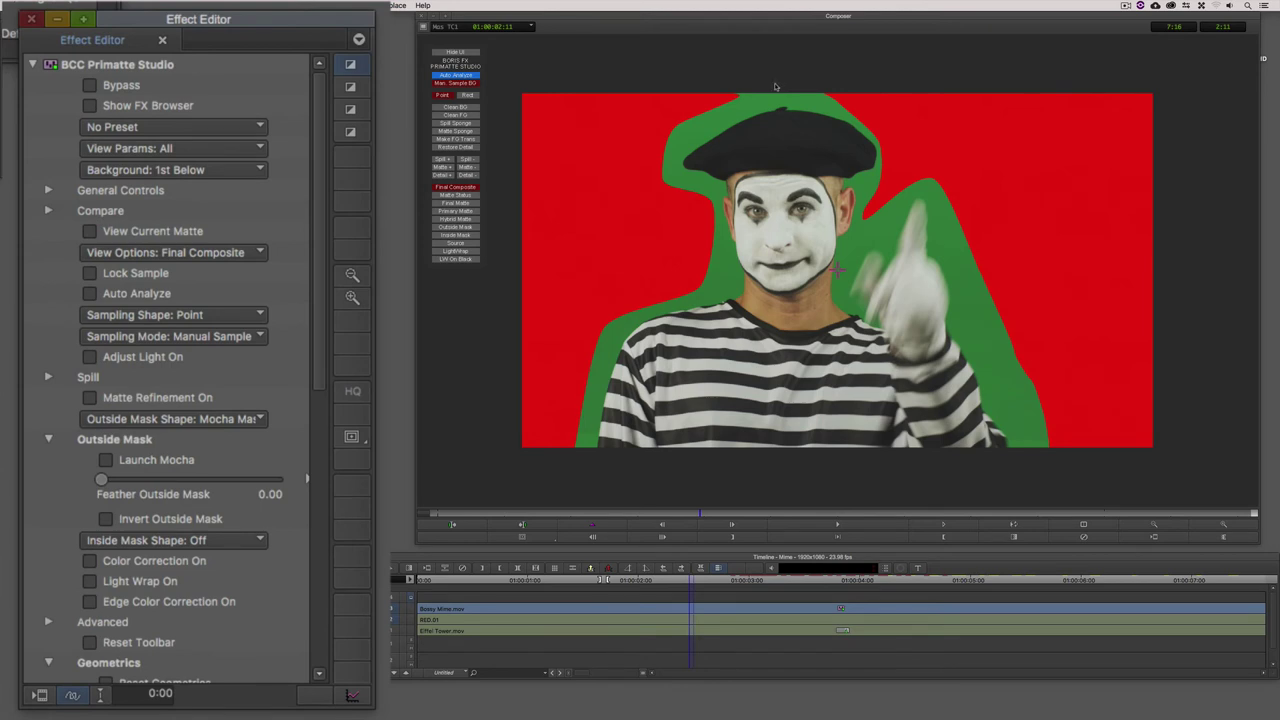
Raise Feather Outside Mask to 25, then lower it back to about 8
{"action": "left_click_drag", "start_coordinate": [102, 479], "coordinate": [145, 459]}
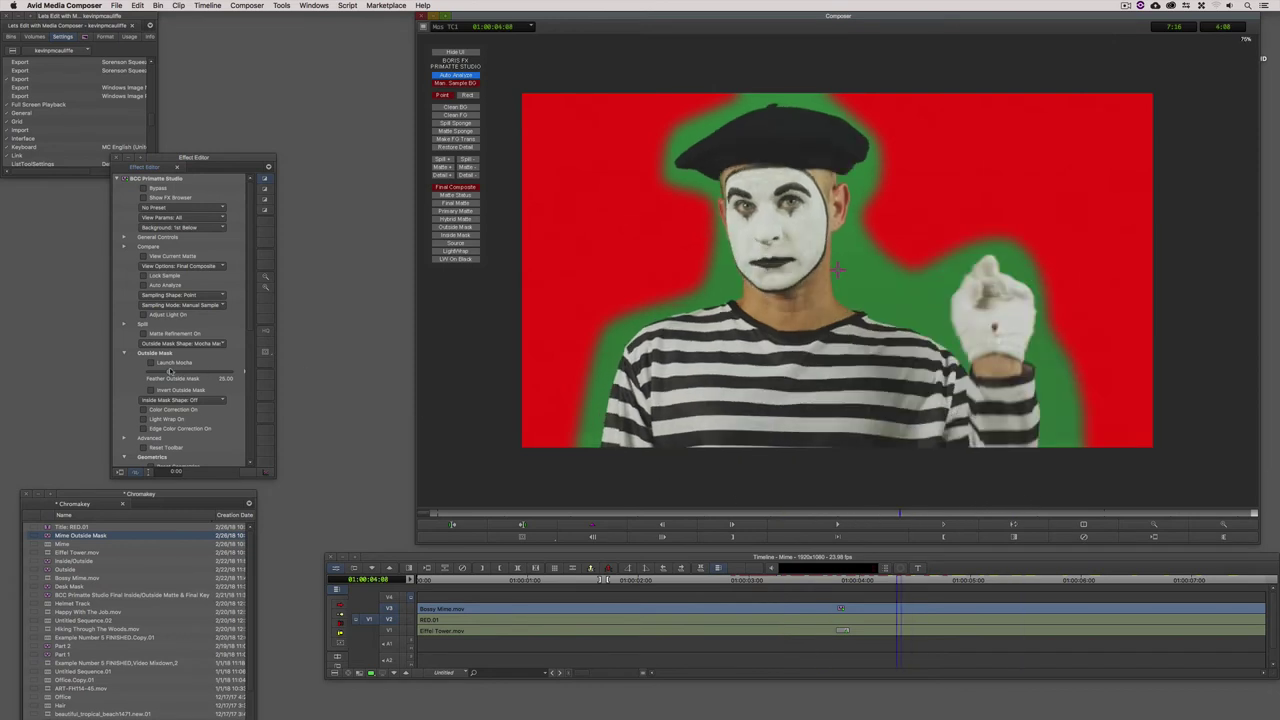
{"action": "left_click_drag", "start_coordinate": [166, 373], "coordinate": [94, 373]}
Set Feather Outside Mask to 0.00 and Auto Analyze the key at 01:00:04:10
{"action": "left_click", "coordinate": [800, 517]}
{"action": "left_click_drag", "start_coordinate": [838, 516], "coordinate": [905, 514]}
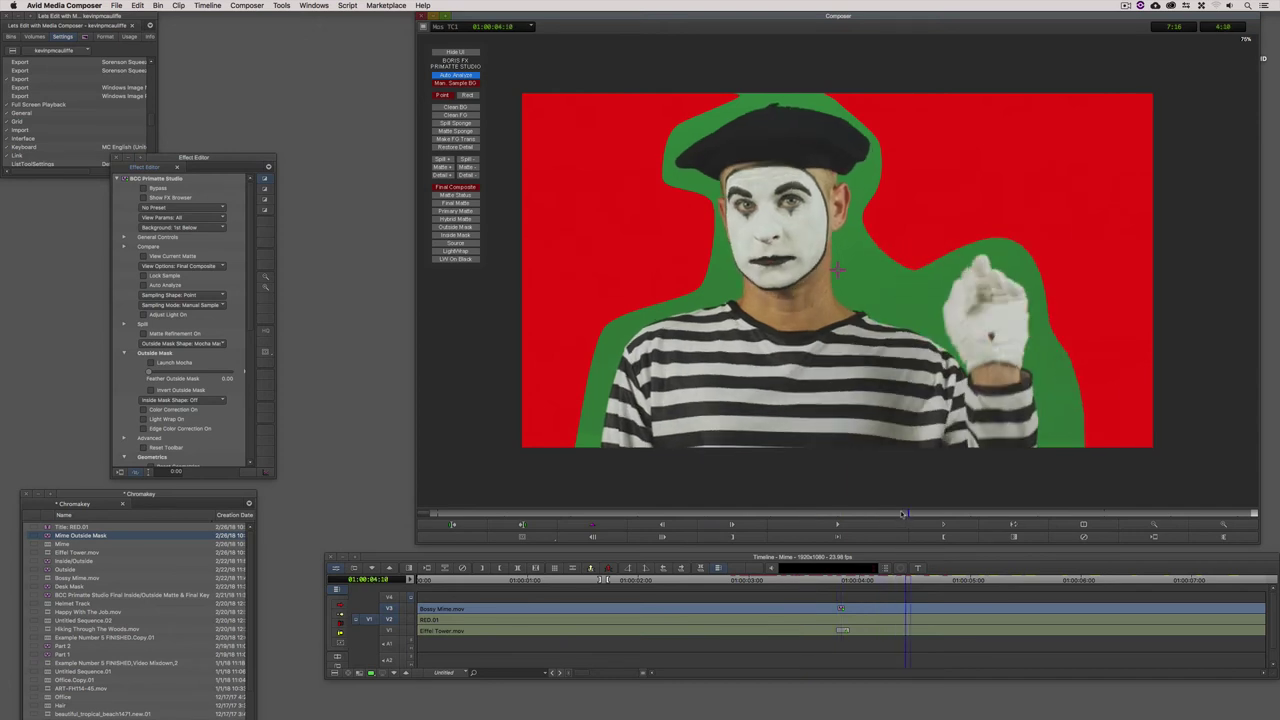
{"action": "left_click", "coordinate": [466, 76]}
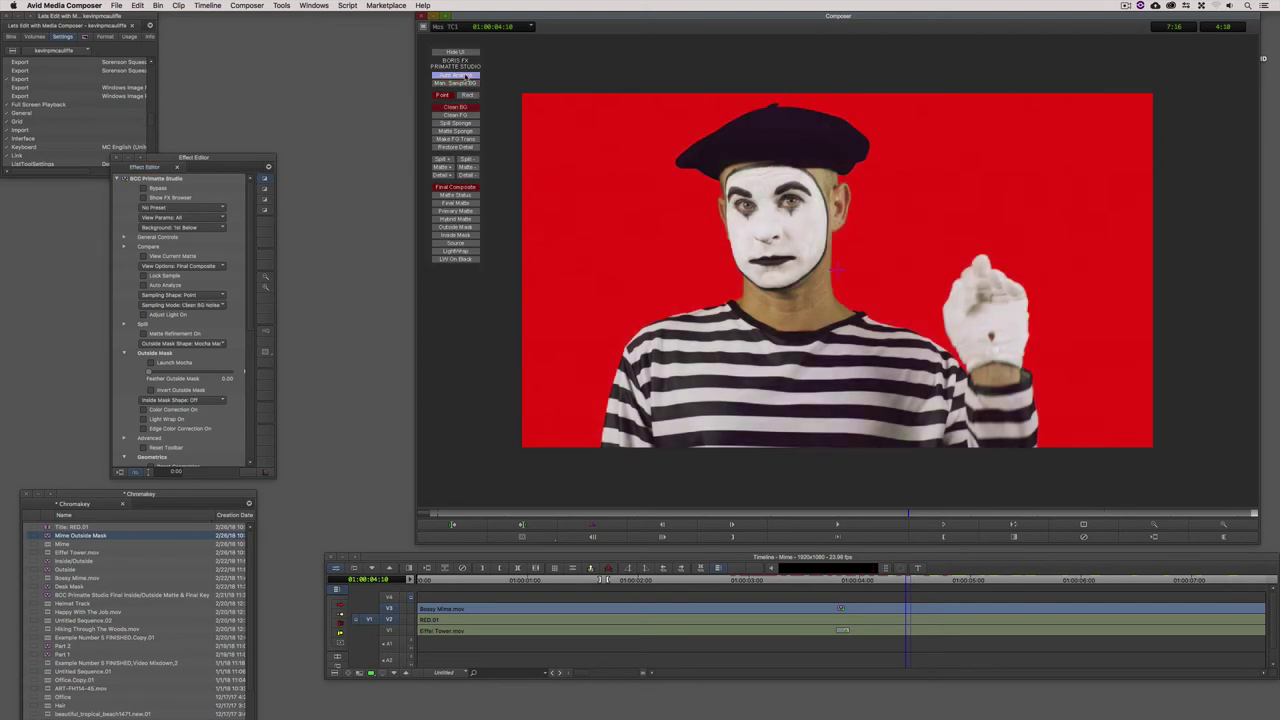
Show the matte and use Clean FG with a Rect sample over the mime from hat to shirt
{"action": "left_click", "coordinate": [468, 194]}
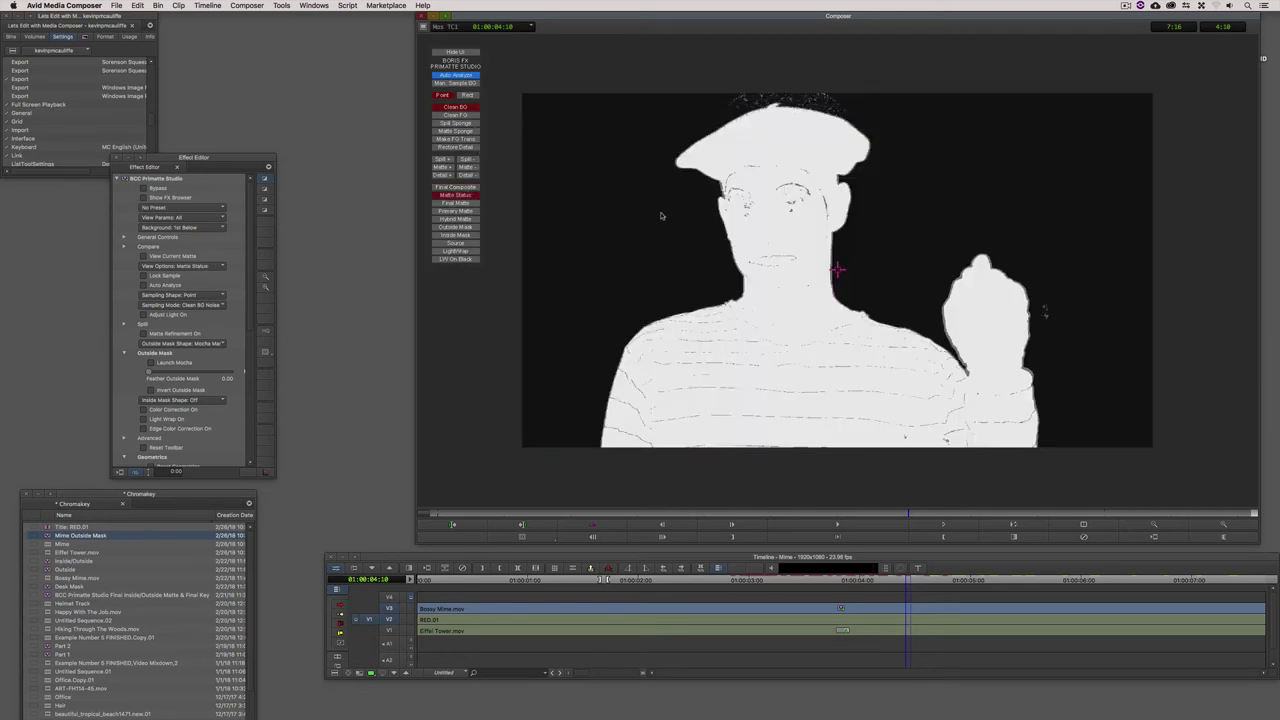
{"action": "left_click_drag", "start_coordinate": [796, 514], "coordinate": [696, 514]}
{"action": "left_click_drag", "start_coordinate": [578, 502], "coordinate": [580, 510]}
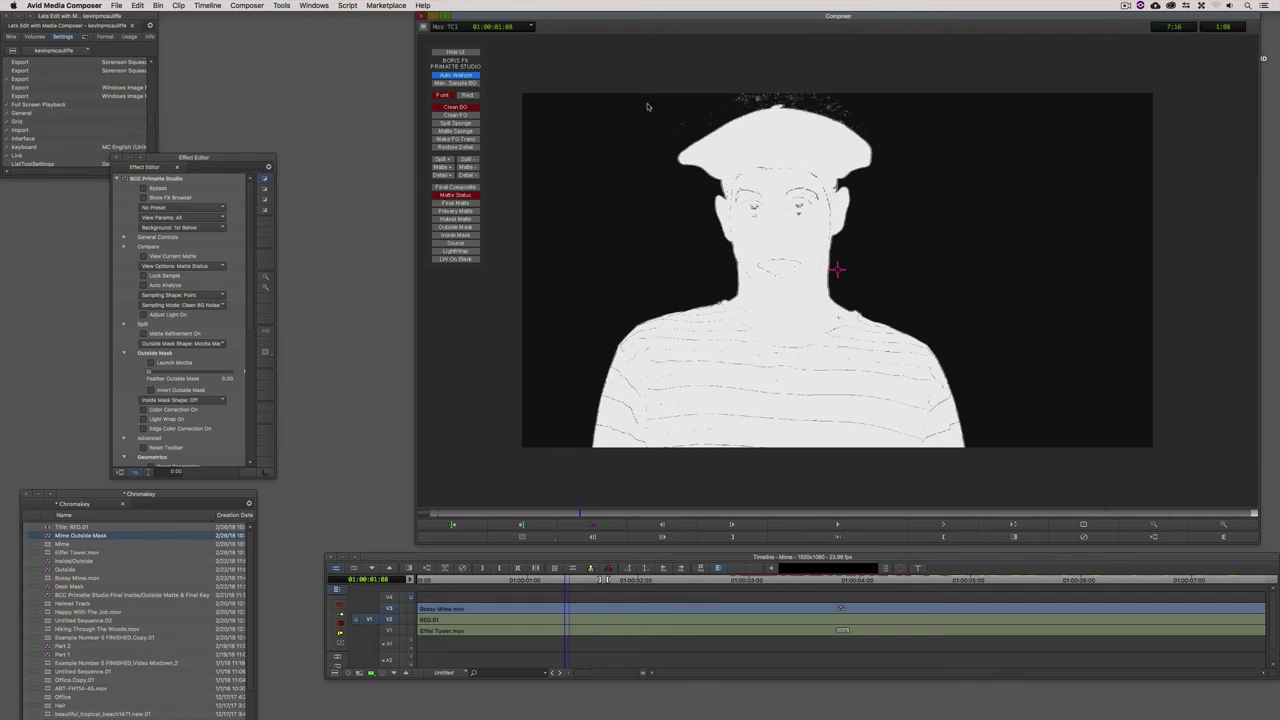
{"action": "left_click", "coordinate": [467, 95]}
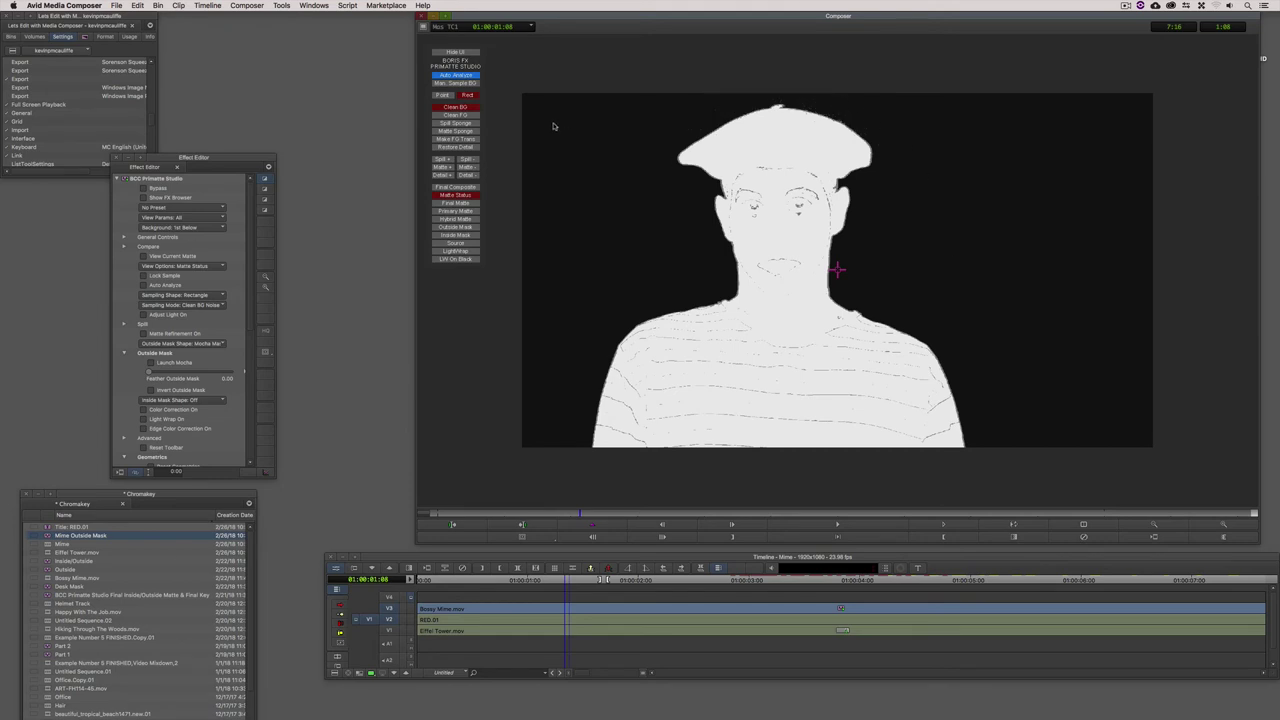
{"action": "left_click", "coordinate": [468, 117]}
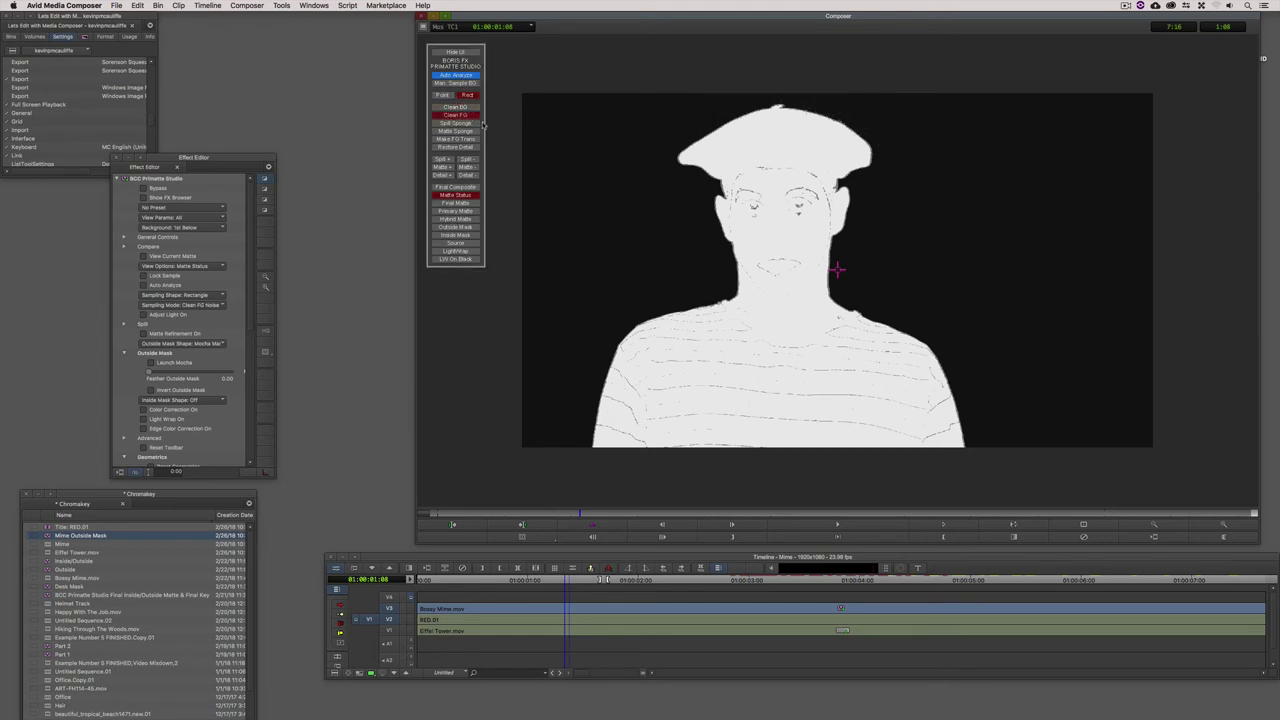
{"action": "left_click_drag", "start_coordinate": [790, 148], "coordinate": [777, 449]}
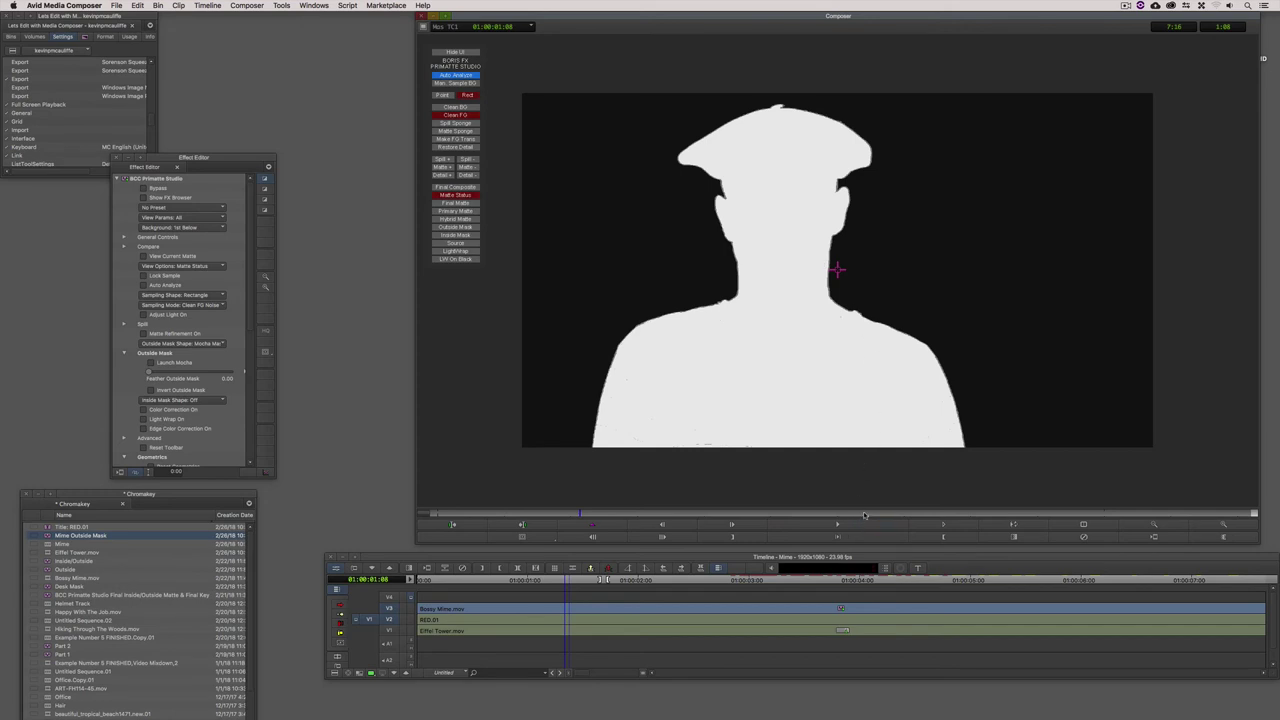
{"action": "mouse_move", "coordinate": [880, 515]}
{"action": "left_mouse_down"}
{"action": "mouse_move", "coordinate": [905, 516]}
{"action": "mouse_move", "coordinate": [885, 511]}
{"action": "left_mouse_up"}
Use Clean BG with a rectangle sample beside the raised hand
{"action": "left_click", "coordinate": [455, 107]}
{"action": "left_click_drag", "start_coordinate": [1099, 263], "coordinate": [1060, 338]}
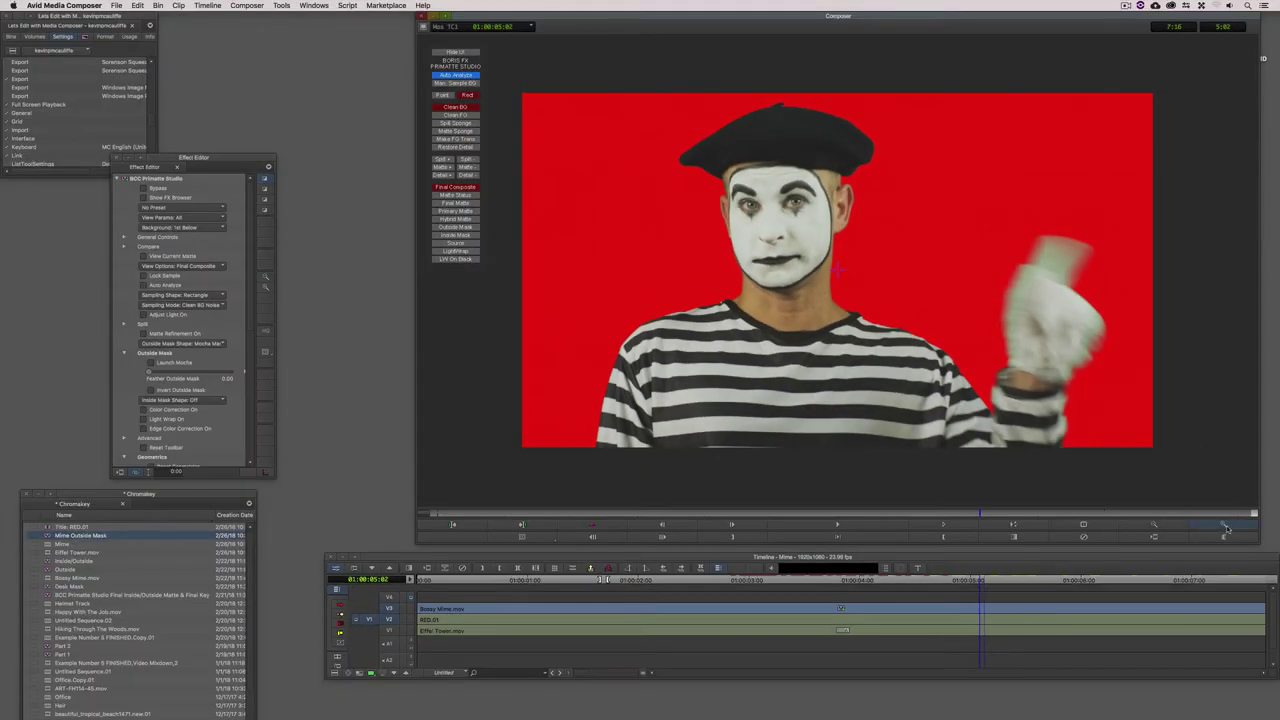
Set Make FG Trans with Point sampling on the motion-blurred hand, then view the whole mime again
{"action": "left_click", "coordinate": [1226, 530]}
{"action": "left_click", "coordinate": [1226, 530]}
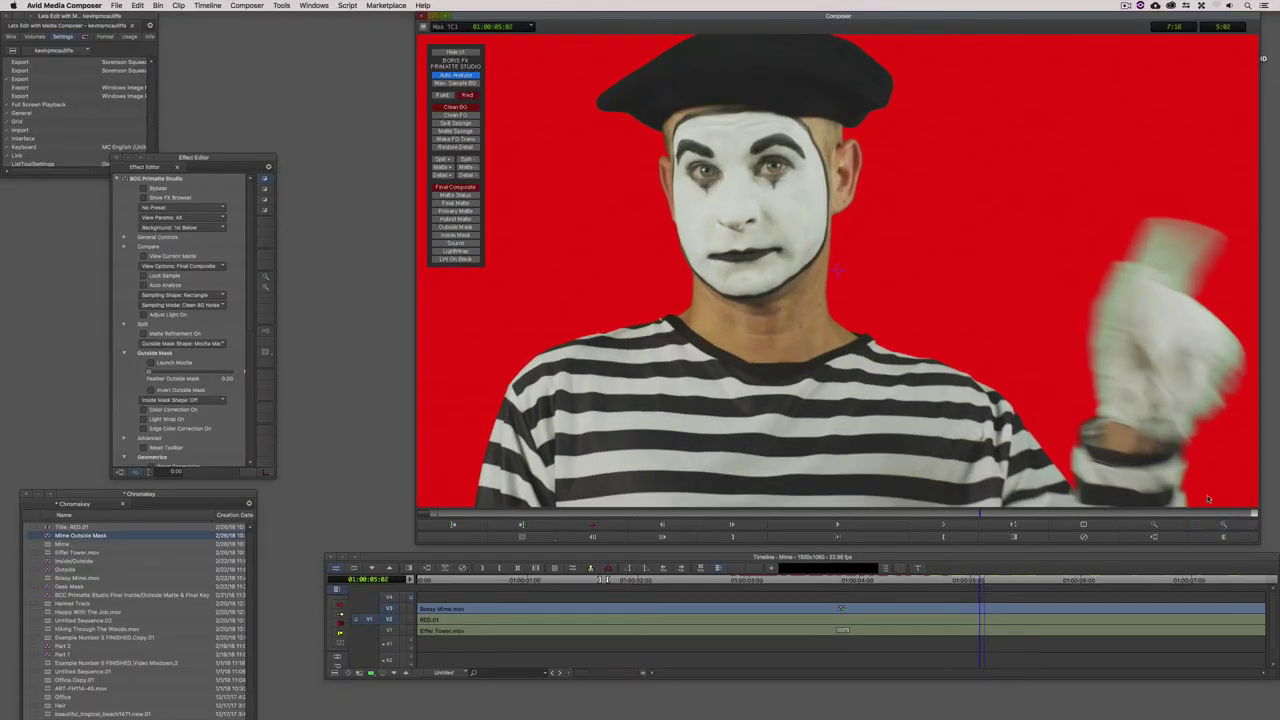
{"action": "left_click", "coordinate": [1224, 526]}
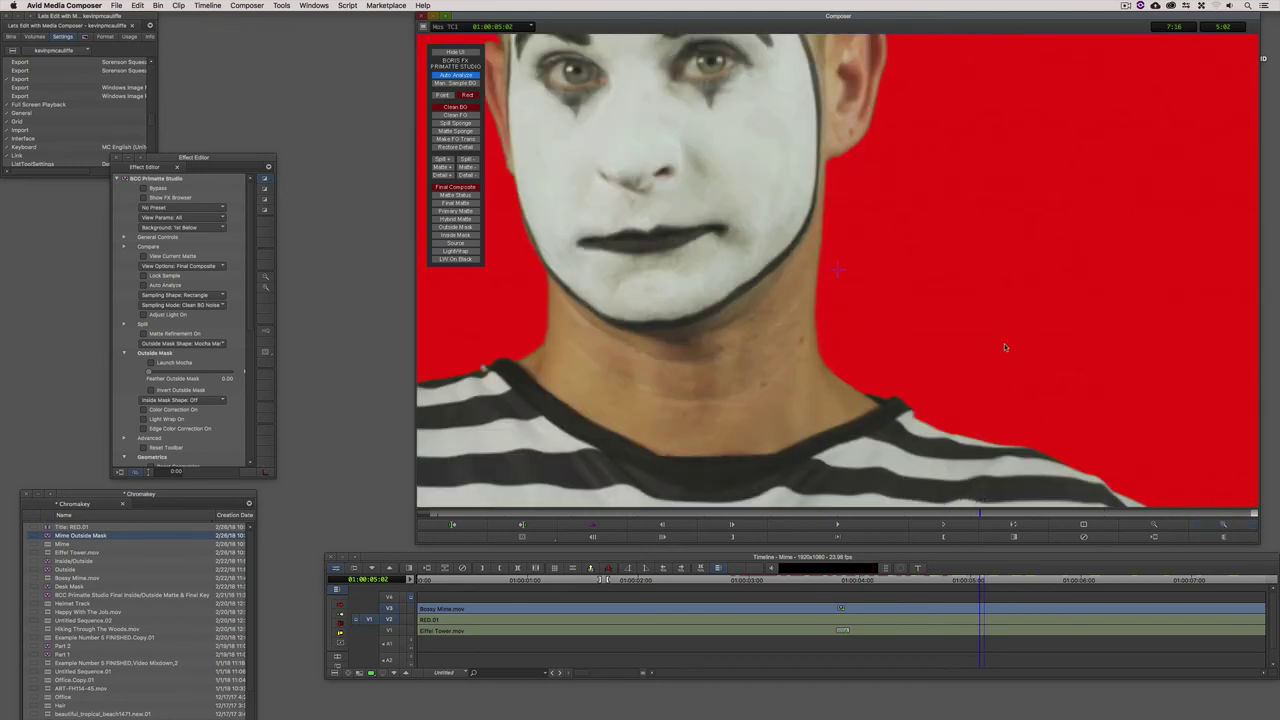
{"action": "left_click_drag", "start_coordinate": [1123, 314], "coordinate": [629, 217]}
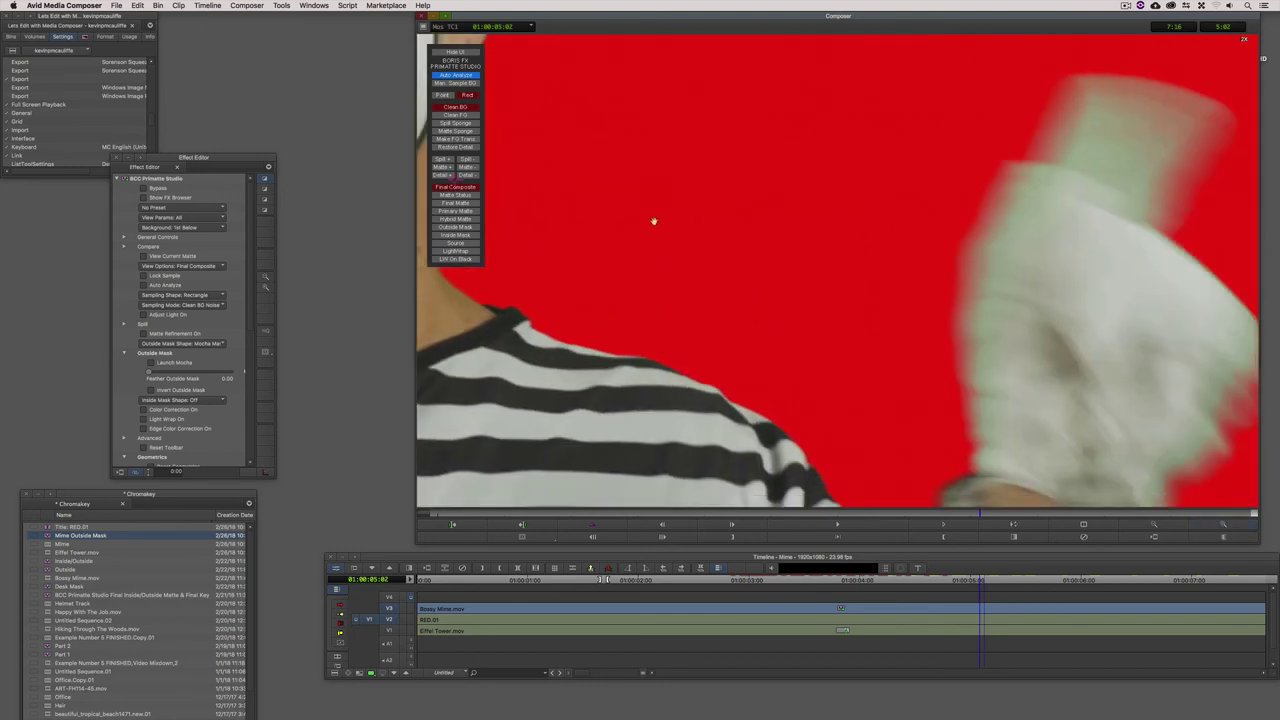
{"action": "left_click_drag", "start_coordinate": [931, 251], "coordinate": [826, 251]}
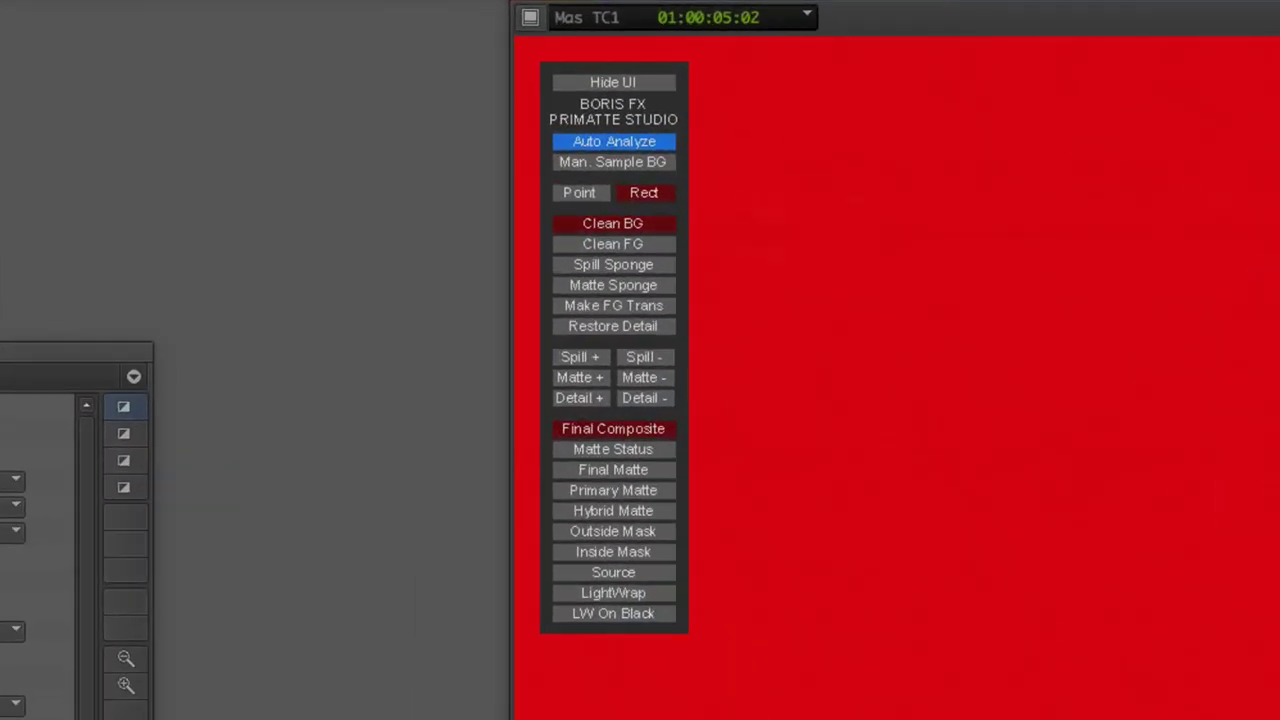
{"action": "left_click", "coordinate": [648, 305]}
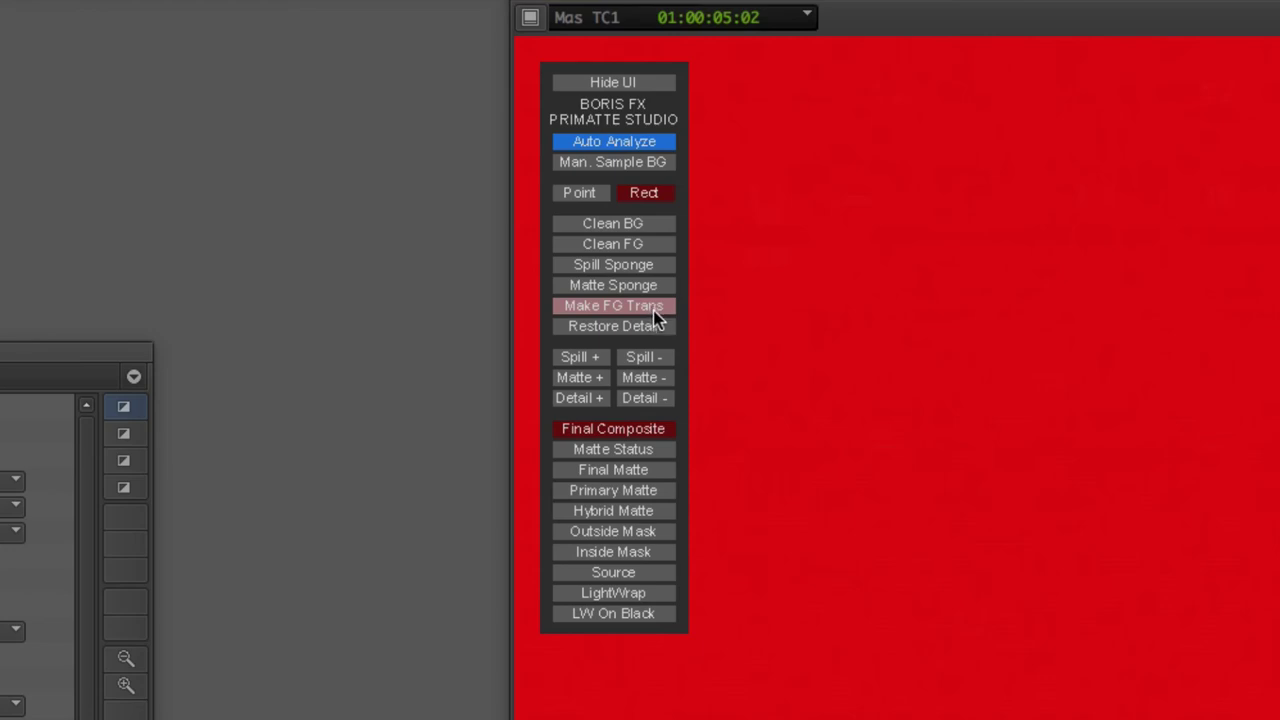
{"action": "left_click", "coordinate": [586, 193]}
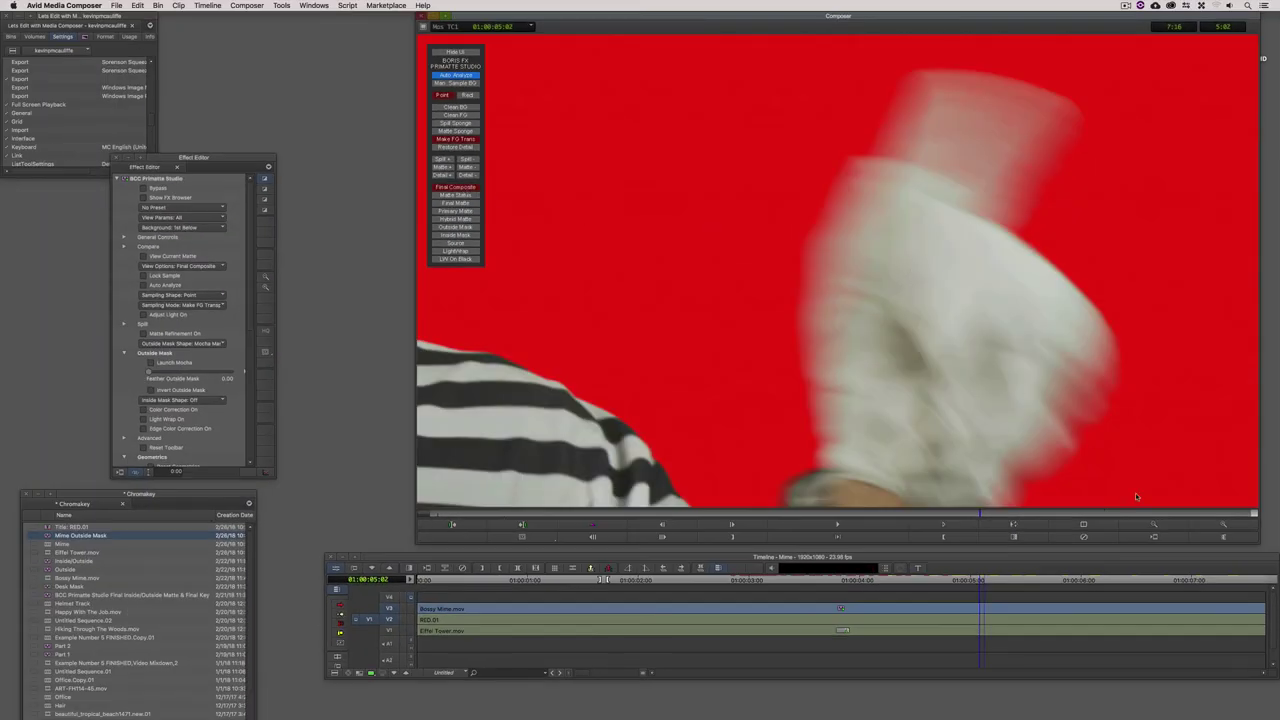
{"action": "left_click", "coordinate": [1157, 527]}
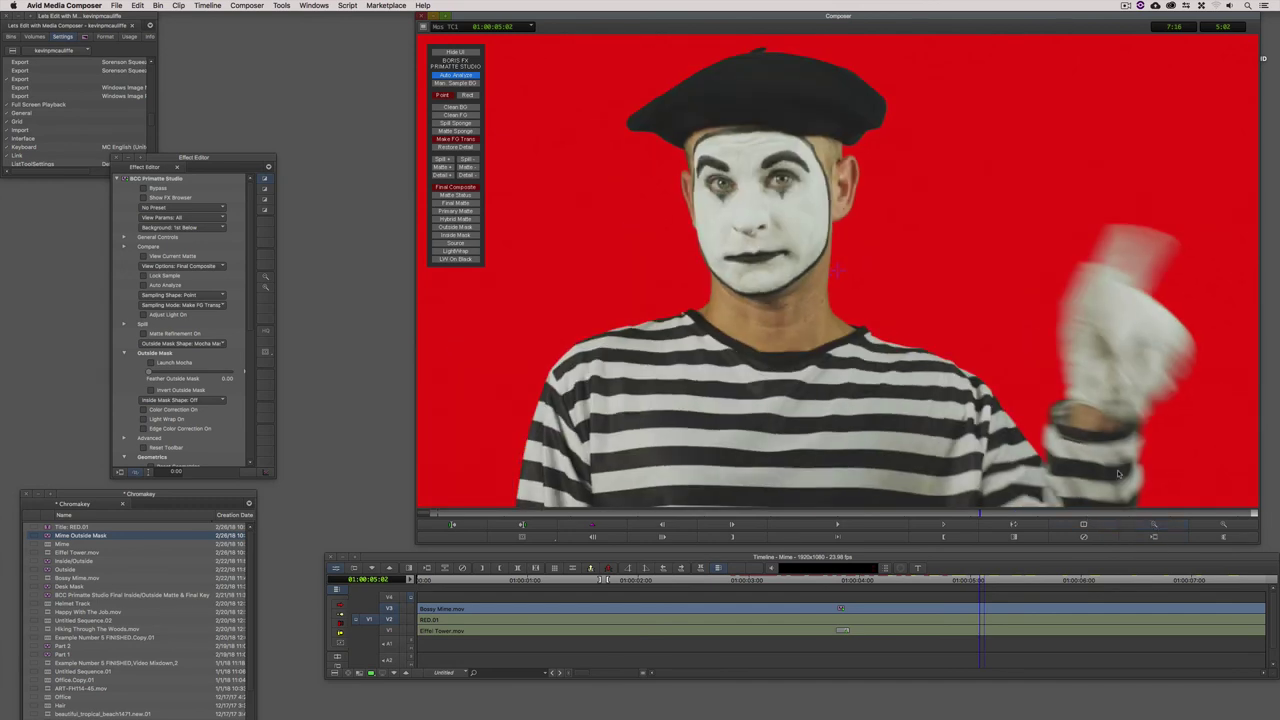
{"action": "left_click", "coordinate": [1026, 518]}
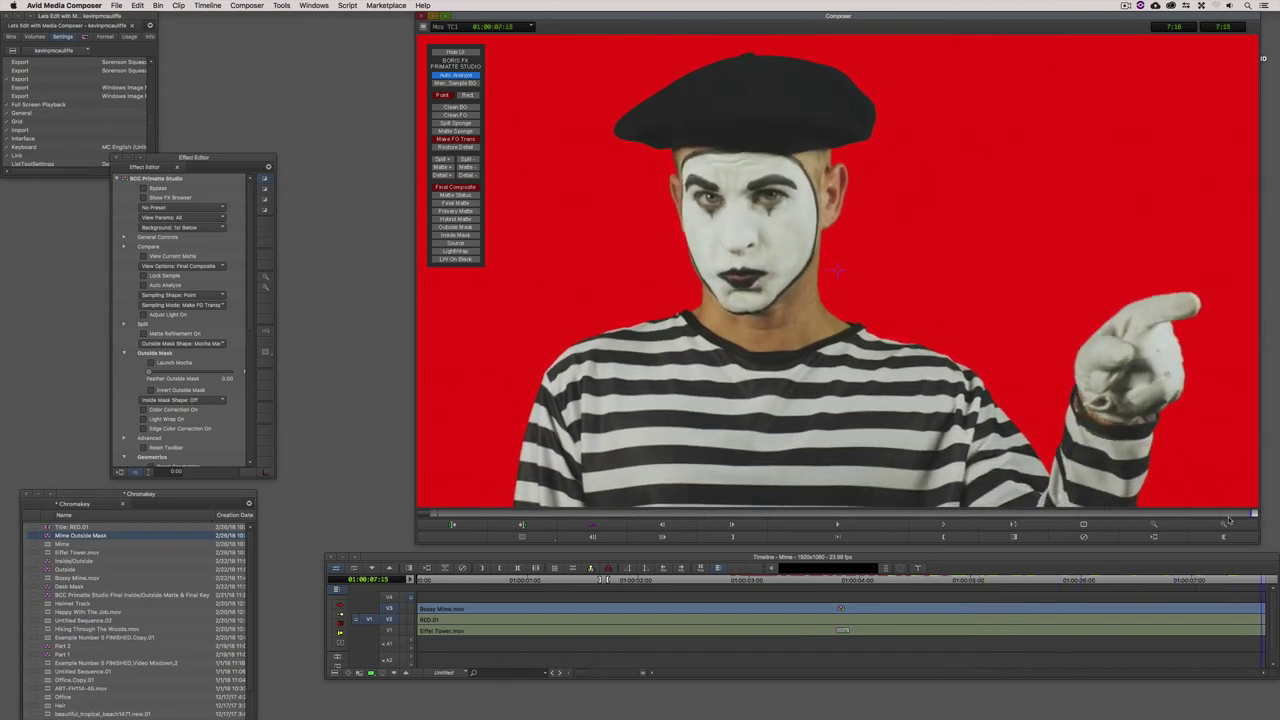
Turn on Primatte Color Correction at 01:00:03:07 and expand its settings
{"action": "left_click_drag", "start_coordinate": [938, 512], "coordinate": [790, 510]}
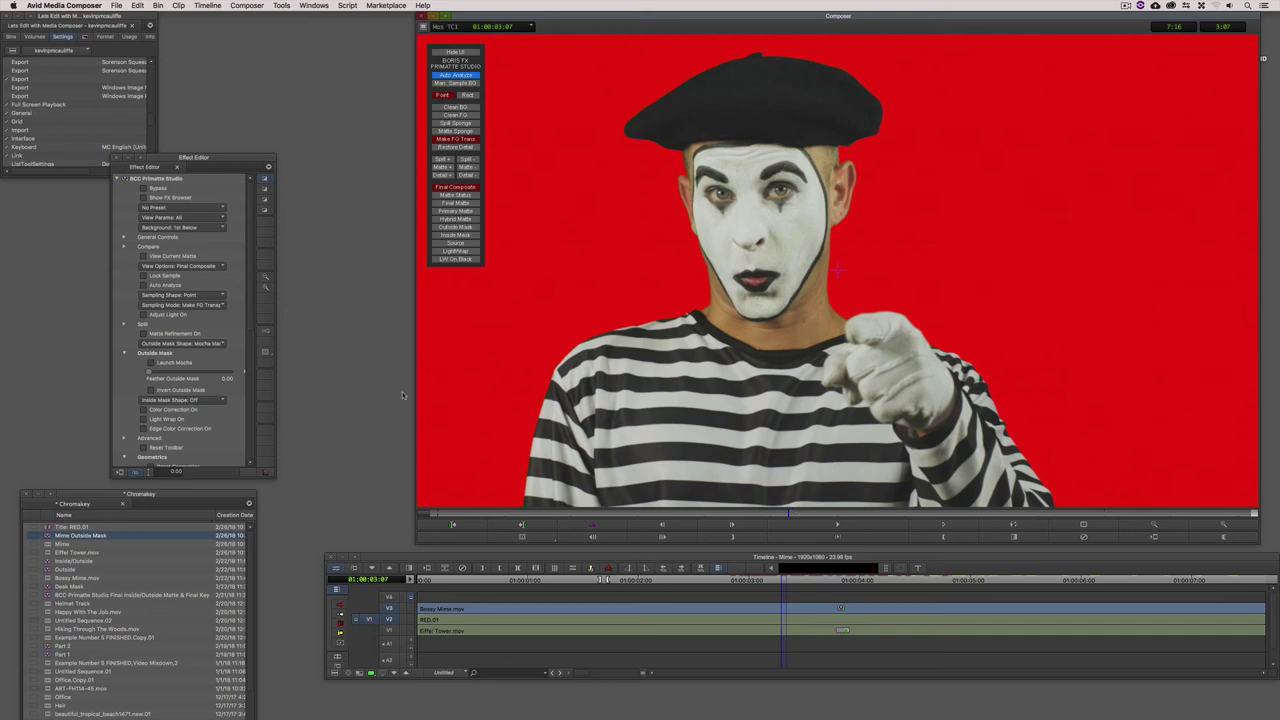
{"action": "left_click", "coordinate": [143, 409]}
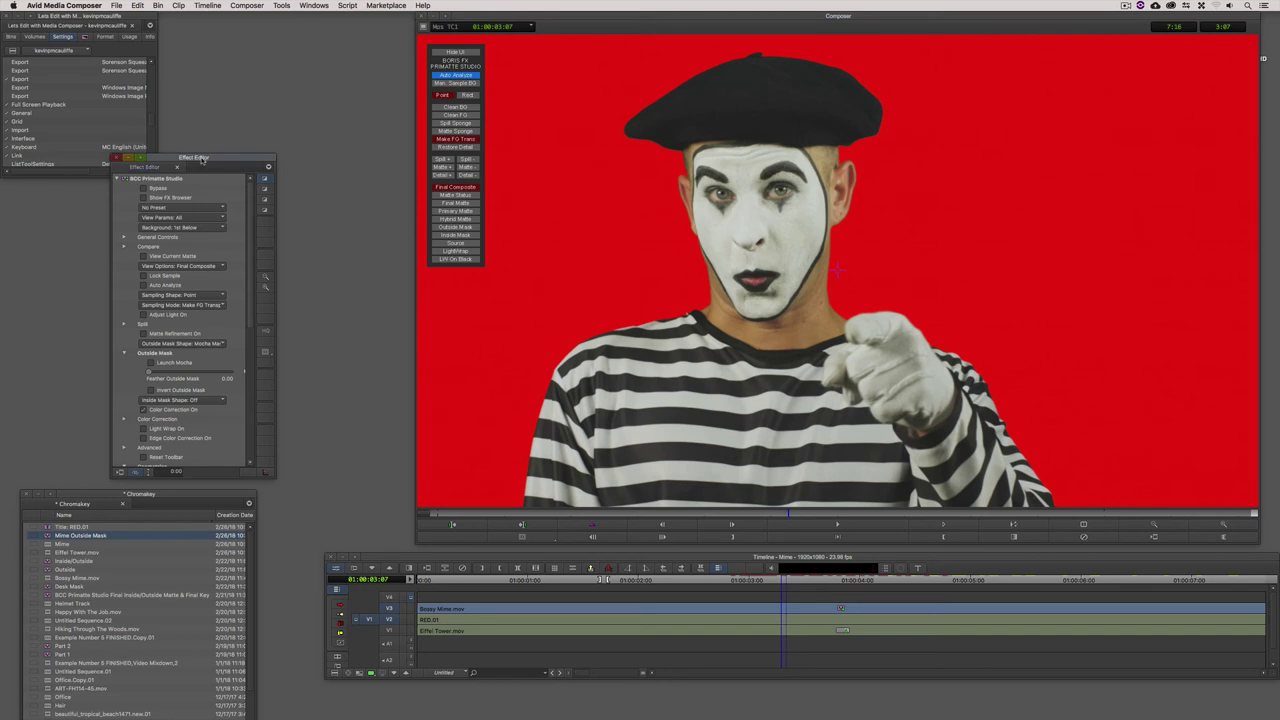
{"action": "left_click_drag", "start_coordinate": [165, 158], "coordinate": [258, 62]}
{"action": "left_click", "coordinate": [217, 323]}
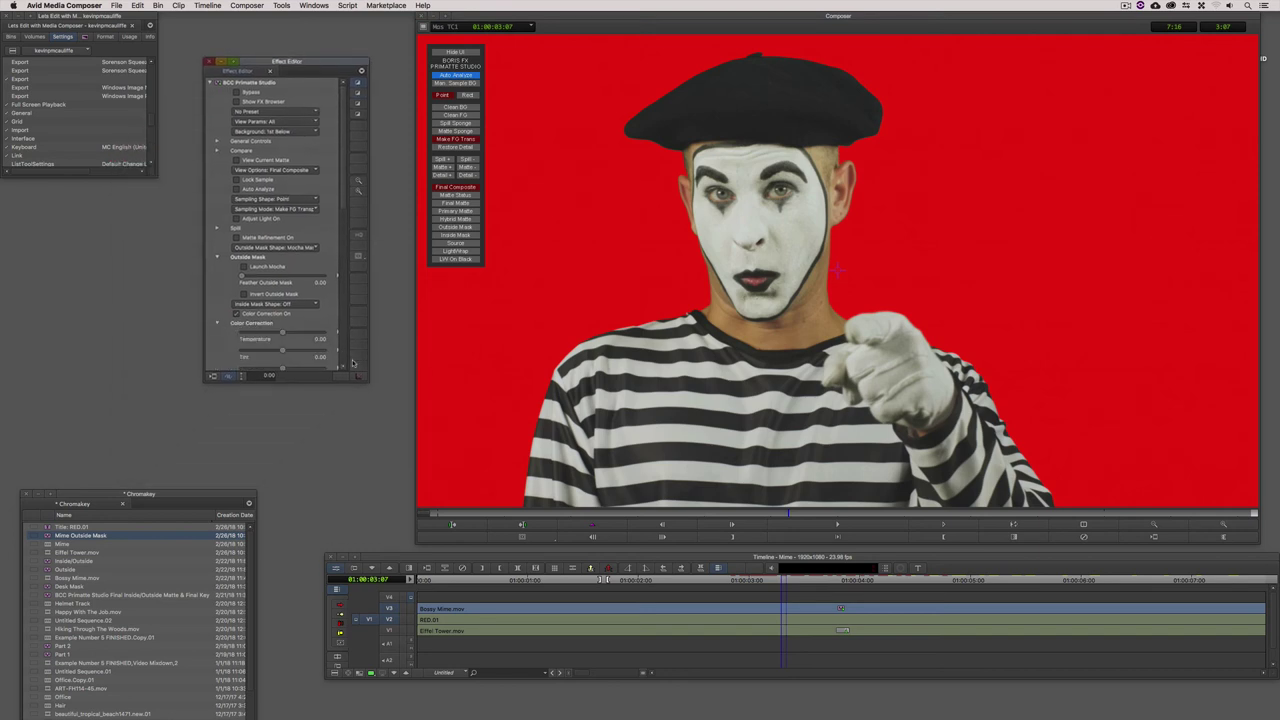
{"action": "left_click_drag", "start_coordinate": [368, 379], "coordinate": [400, 490]}
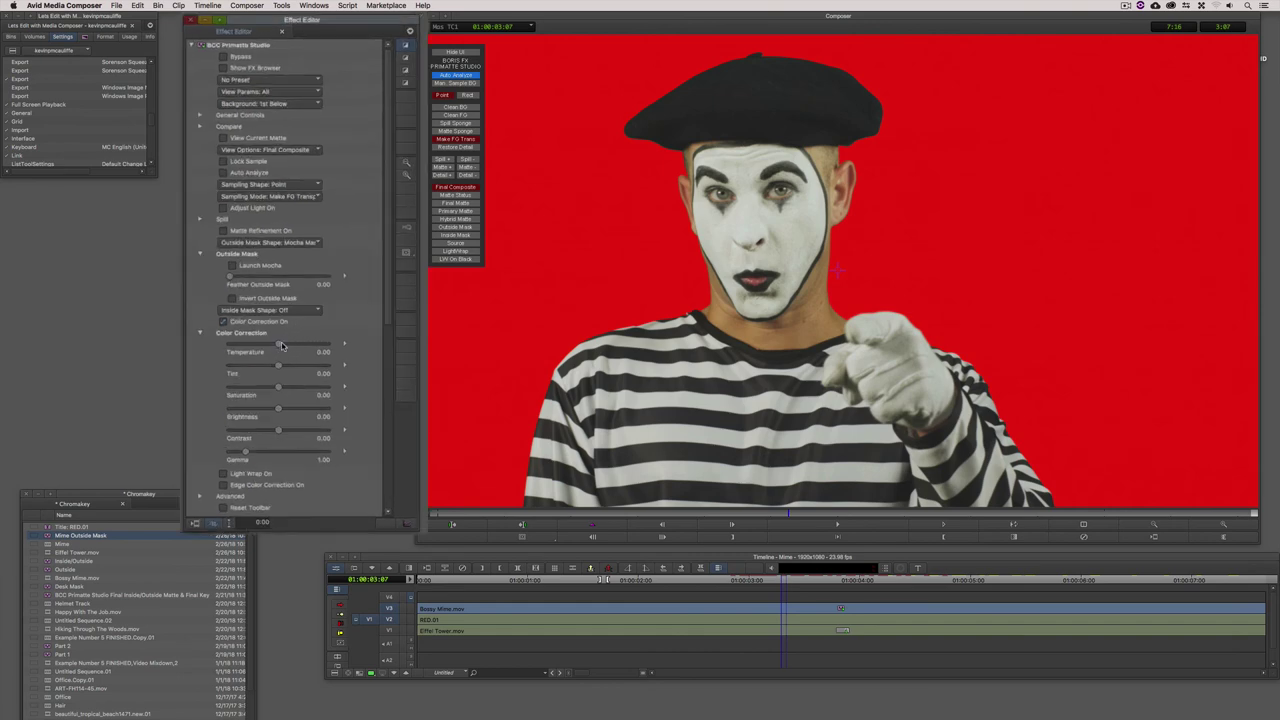
Set Temperature 13.75 and Tint 1.25, compare on/off, and enable Light Wrap
{"action": "left_click_drag", "start_coordinate": [287, 334], "coordinate": [294, 333]}
{"action": "left_click_drag", "start_coordinate": [288, 459], "coordinate": [268, 491]}
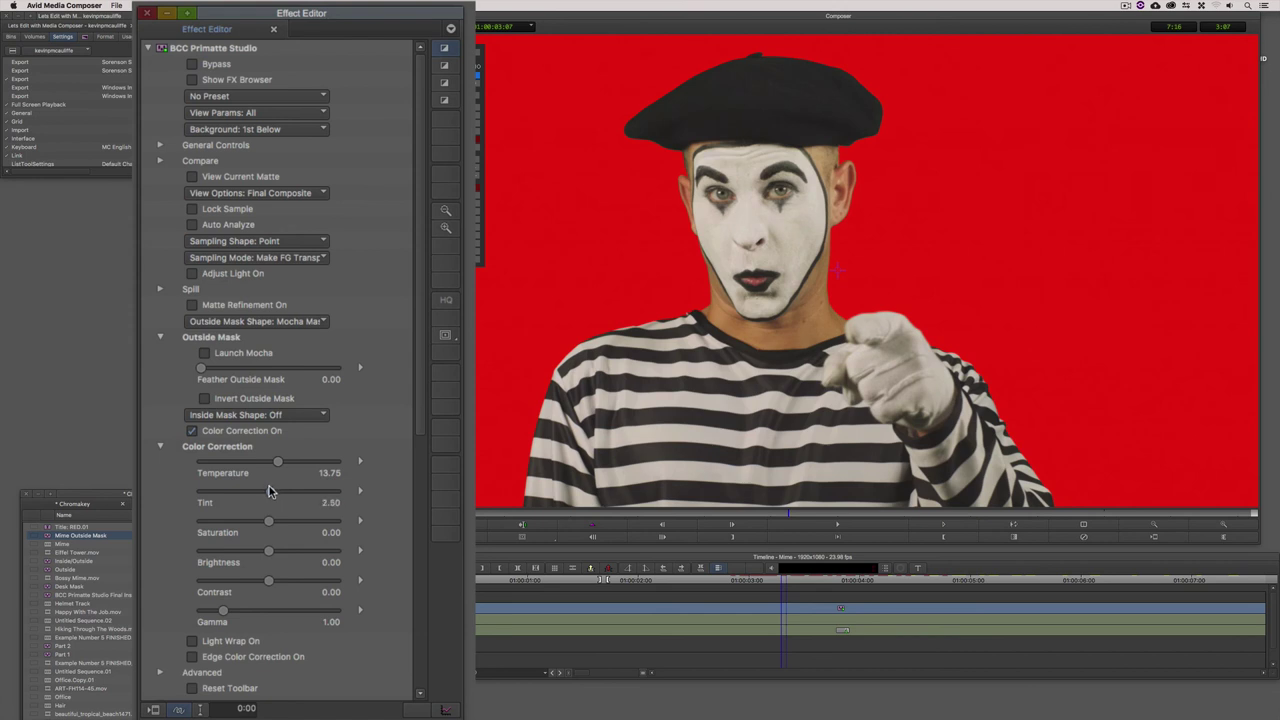
{"action": "left_click", "coordinate": [191, 432]}
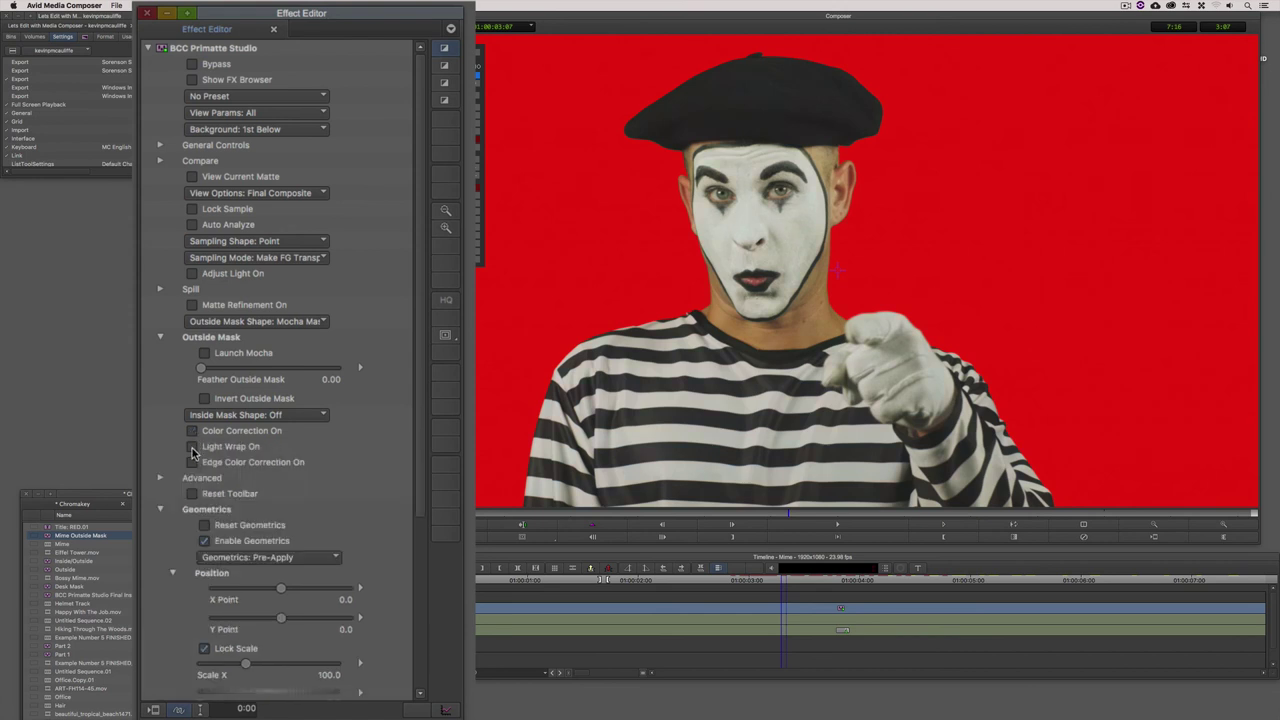
{"action": "left_click", "coordinate": [192, 432]}
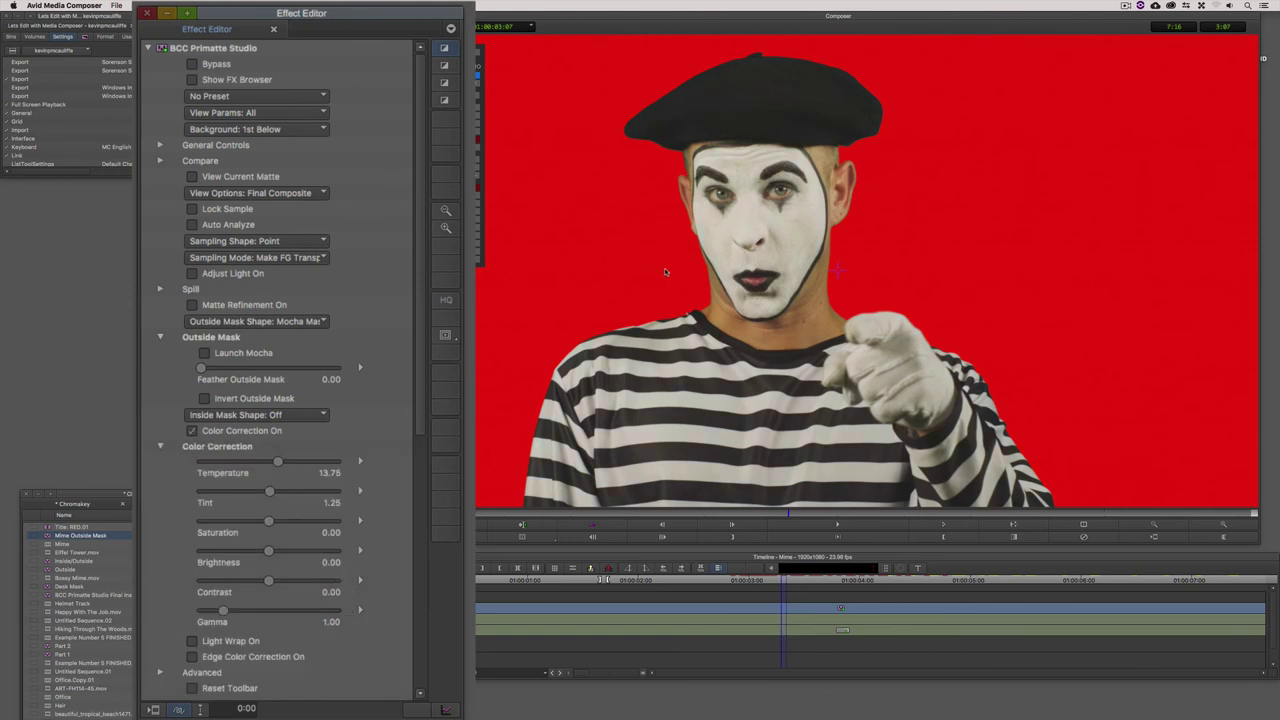
{"action": "left_click", "coordinate": [193, 642]}
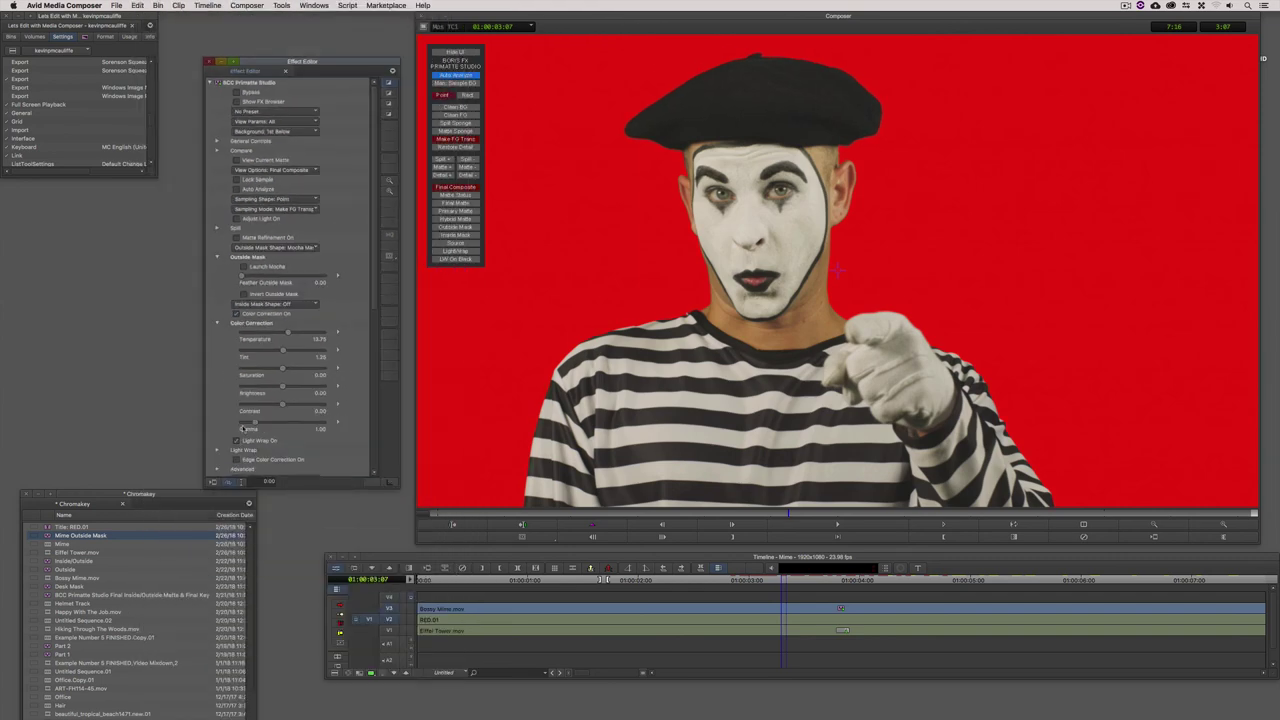
Delete the RED.01 placeholder track so the mime sits over the Eiffel Tower background
{"action": "left_click", "coordinate": [402, 602]}
{"action": "left_click_drag", "start_coordinate": [369, 619], "coordinate": [369, 608]}
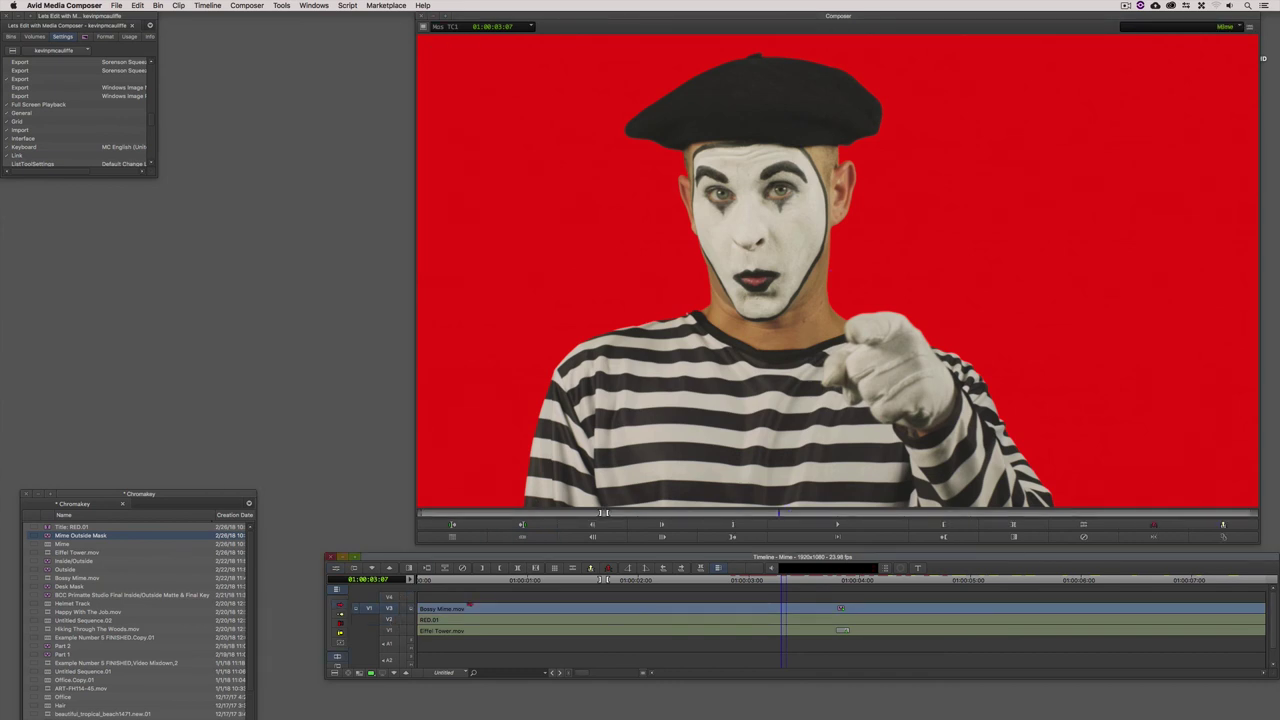
{"action": "key", "text": "Delete"}
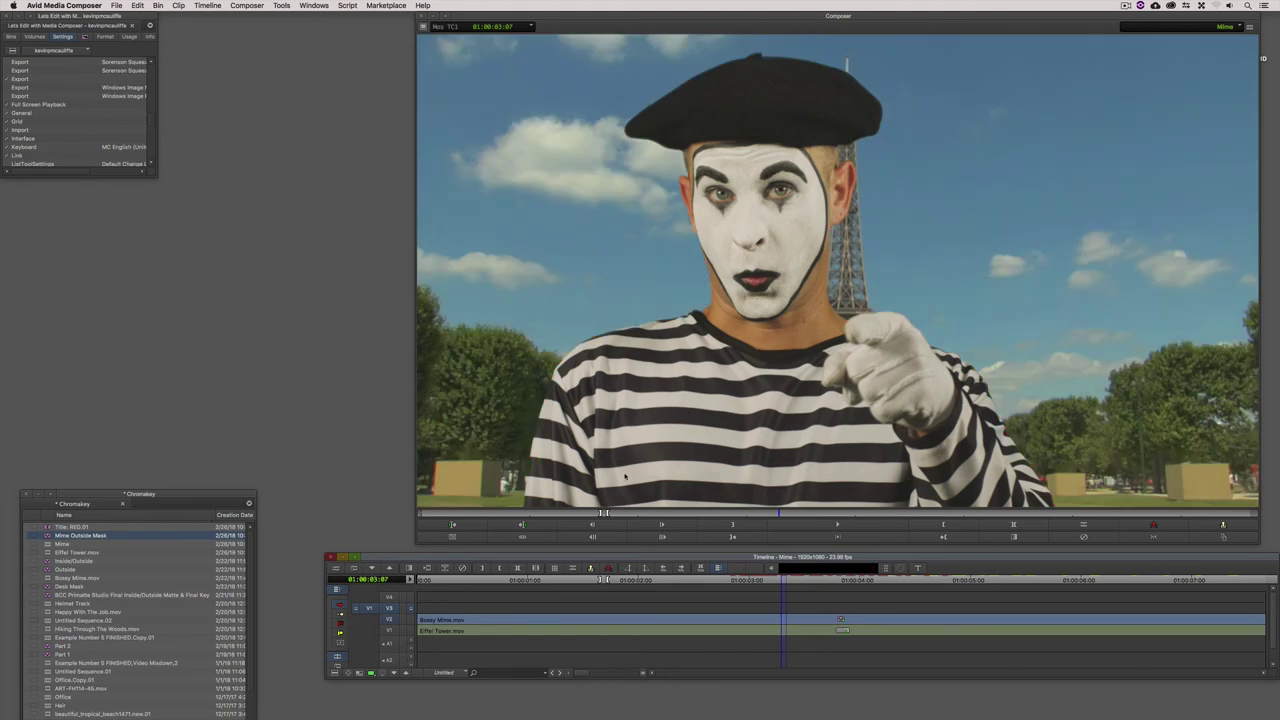
{"action": "key", "text": "super+8"}
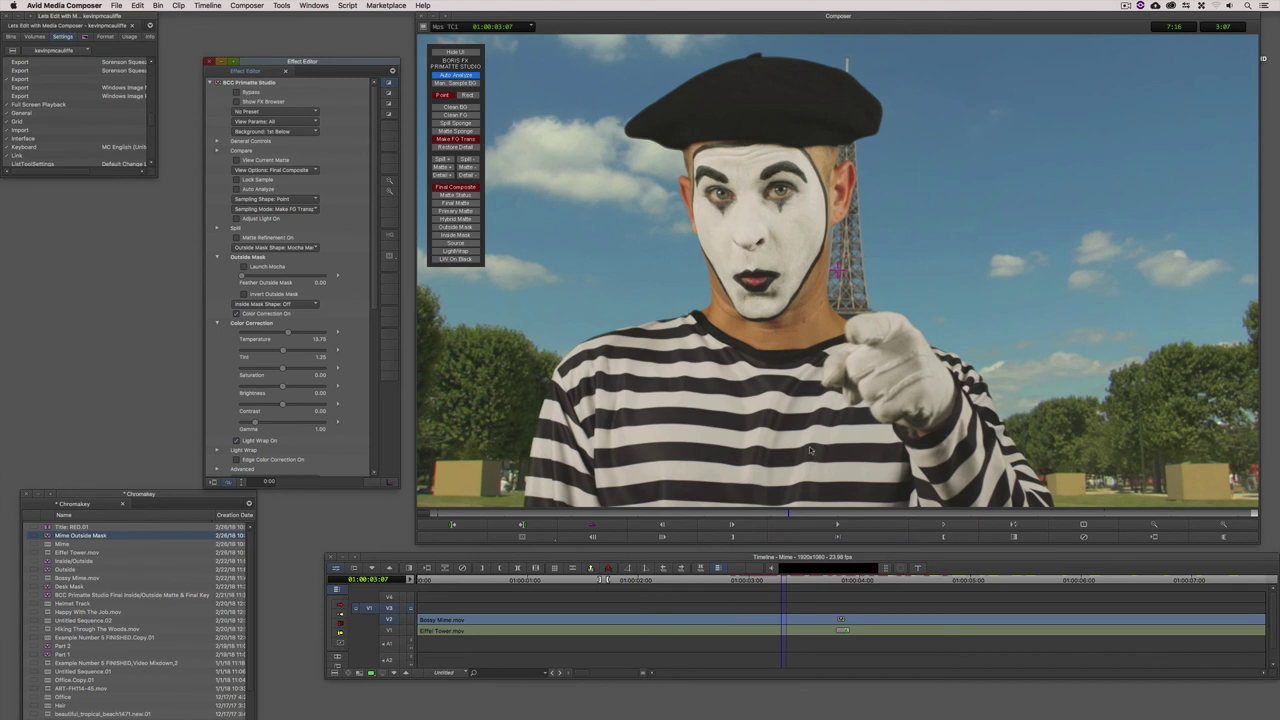
Set Geometrics to Post-Apply, scale the mime to 50% and move it to X -237.3
{"action": "left_click", "coordinate": [217, 322]}
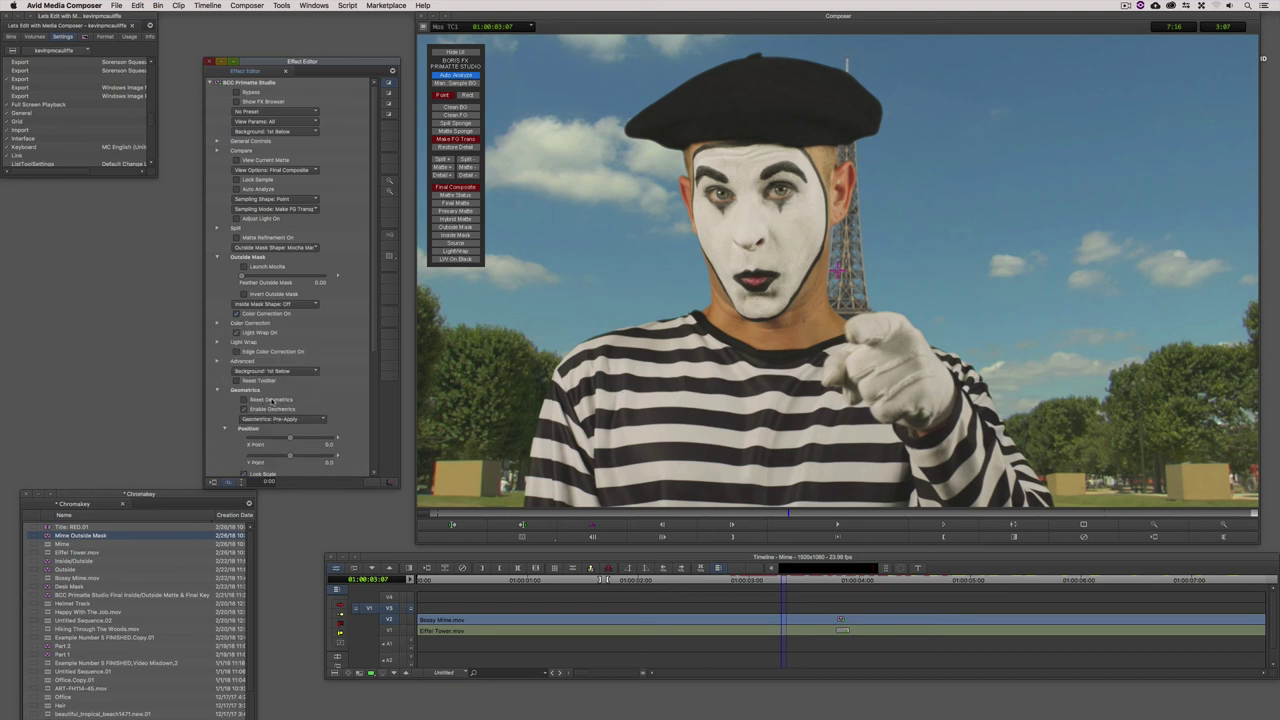
{"action": "scroll", "coordinate": [377, 365], "scroll_direction": "down", "scroll_amount": 2}
{"action": "scroll", "coordinate": [377, 365], "scroll_direction": "down", "scroll_amount": 8}
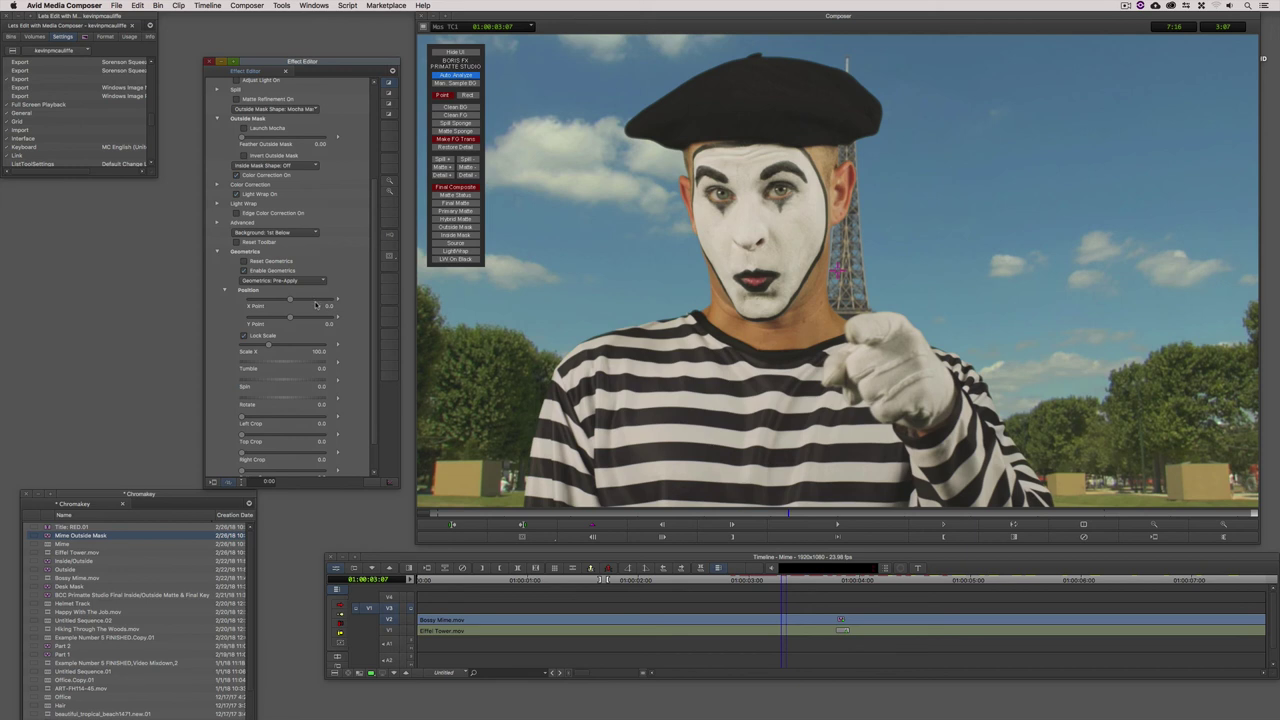
{"action": "left_click", "coordinate": [272, 281]}
{"action": "left_click", "coordinate": [282, 300]}
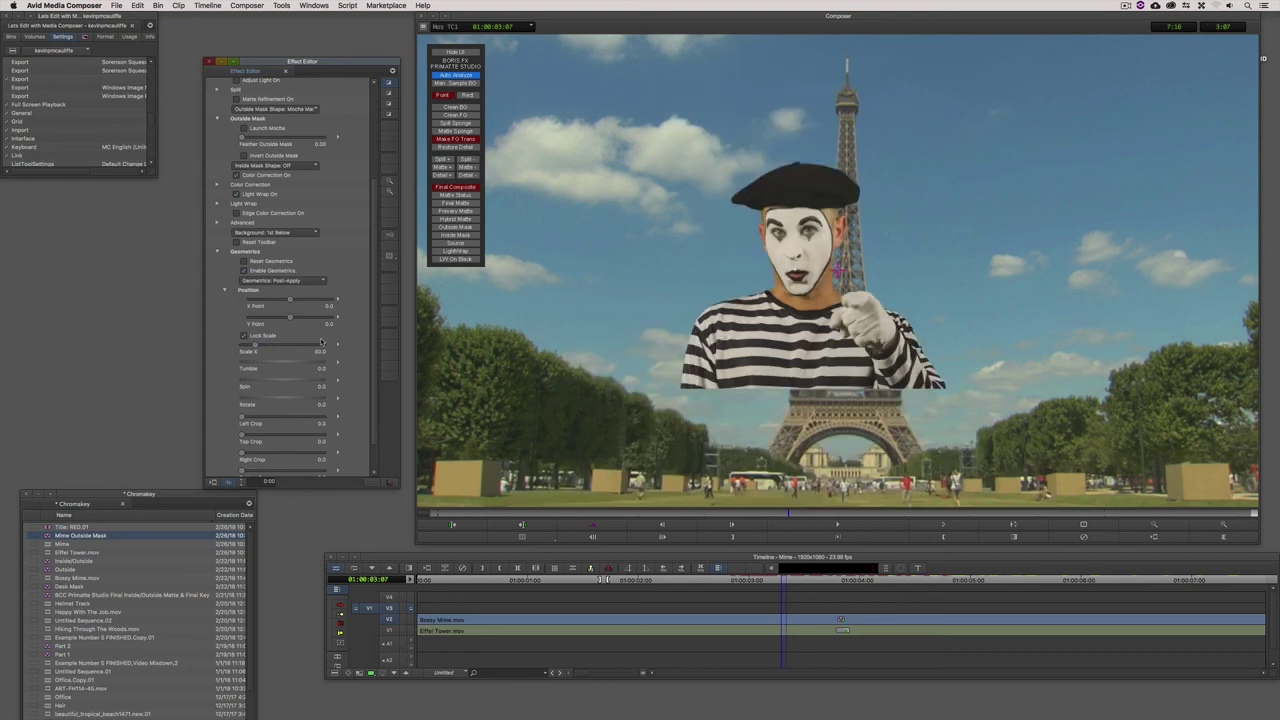
{"action": "left_click_drag", "start_coordinate": [290, 300], "coordinate": [301, 317]}
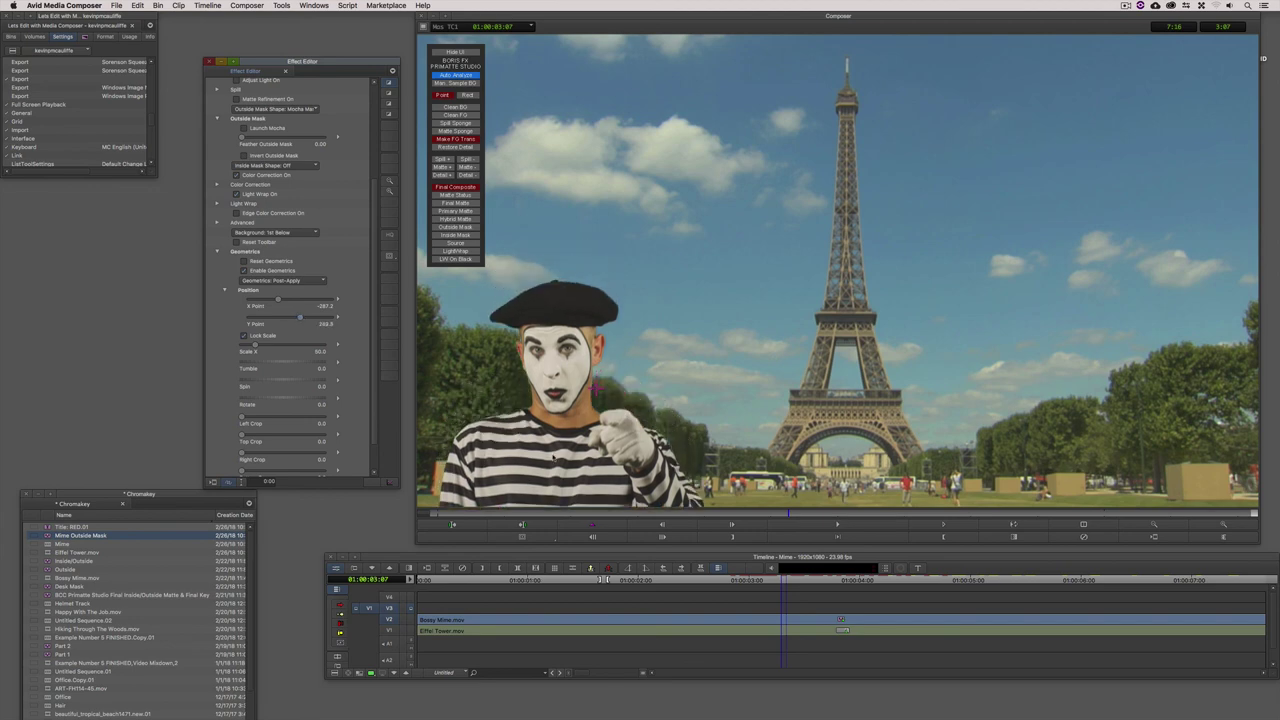